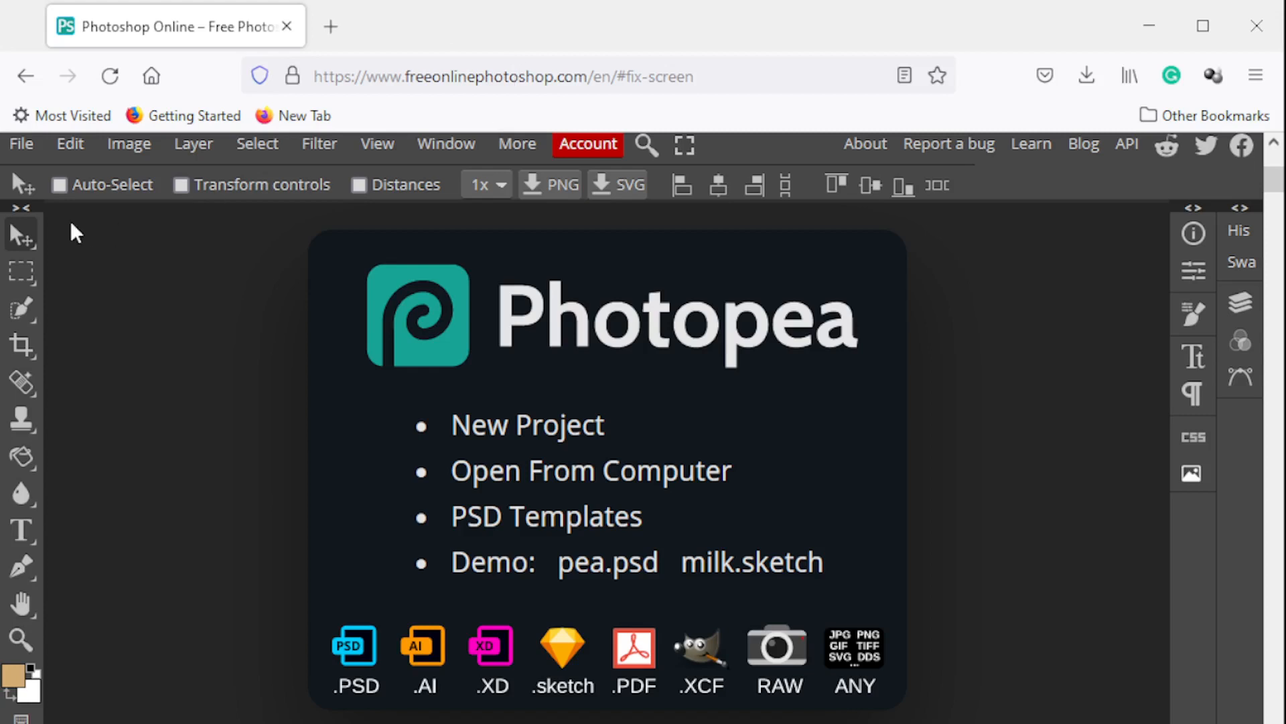
Open the portrait image before.psd from the computer
click(23, 149)
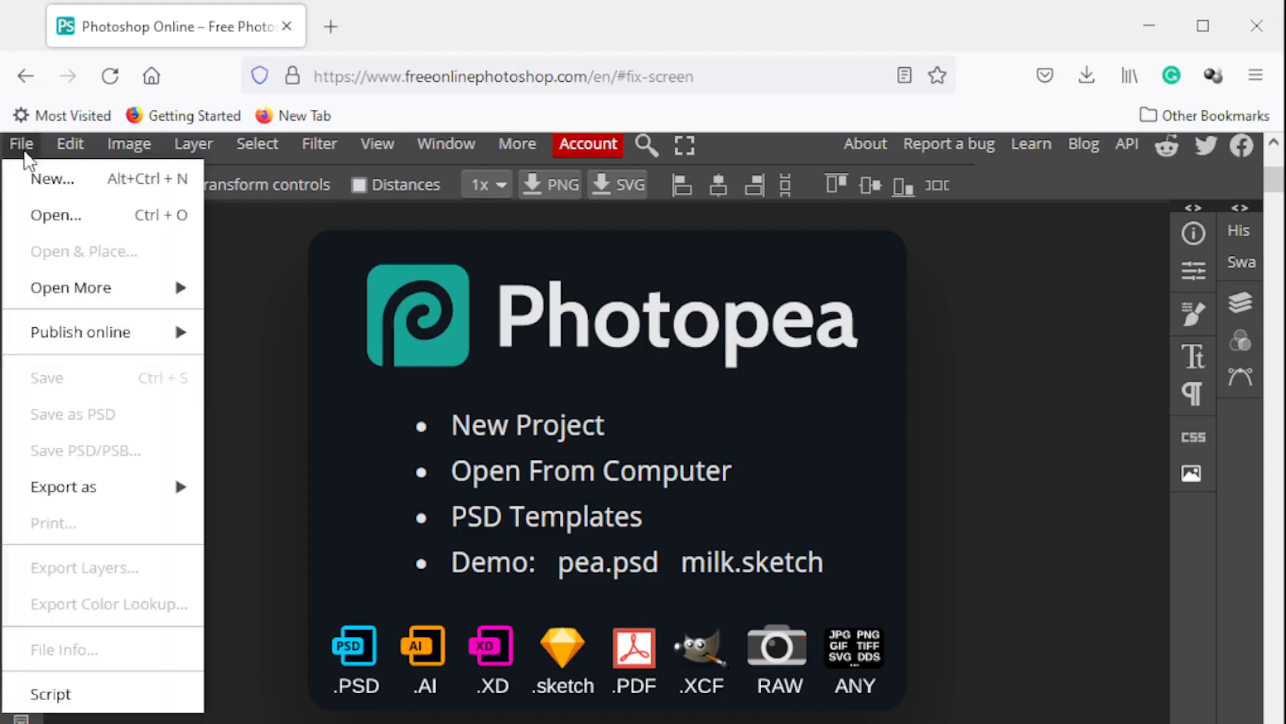
click(57, 213)
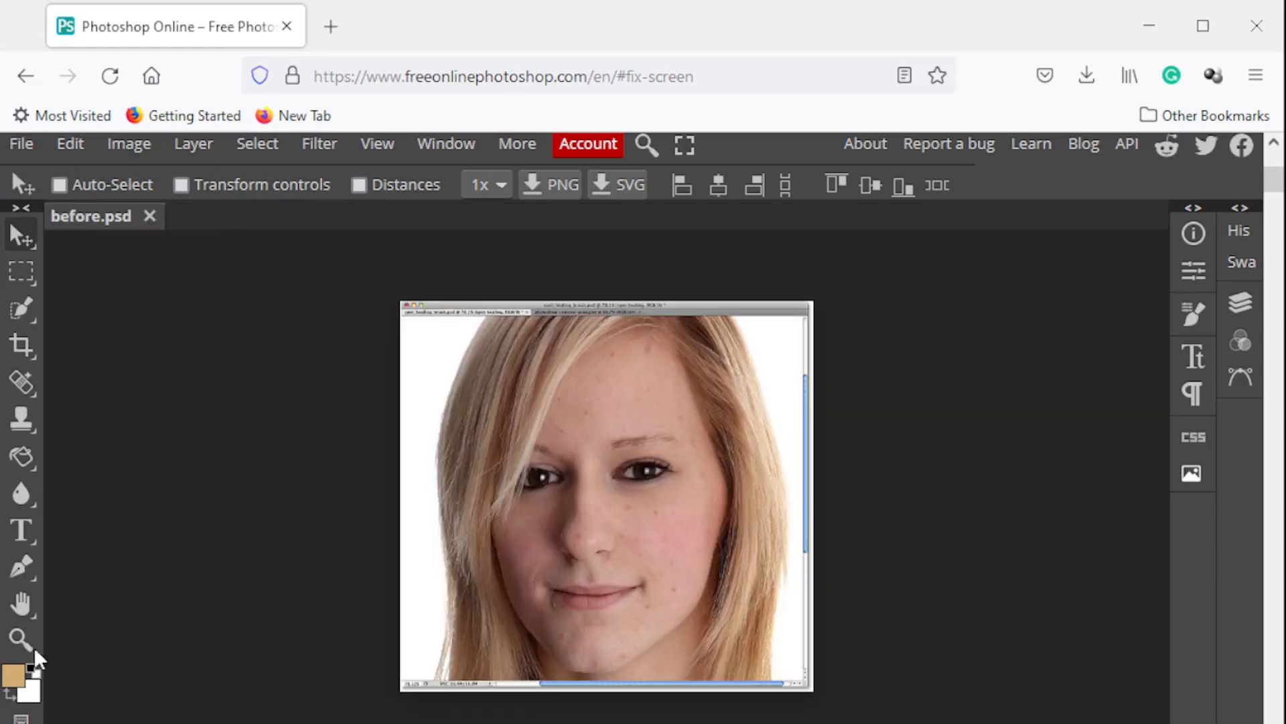
click(21, 640)
click(681, 603)
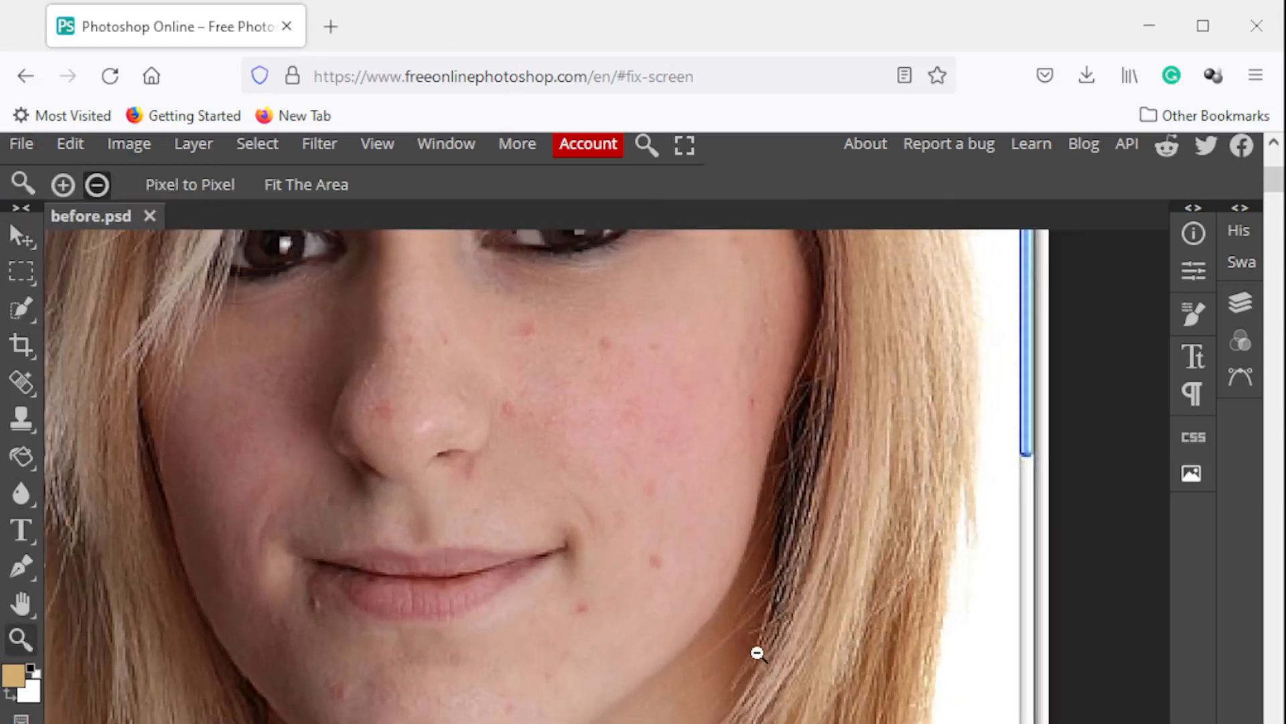
click(757, 653)
click(754, 653)
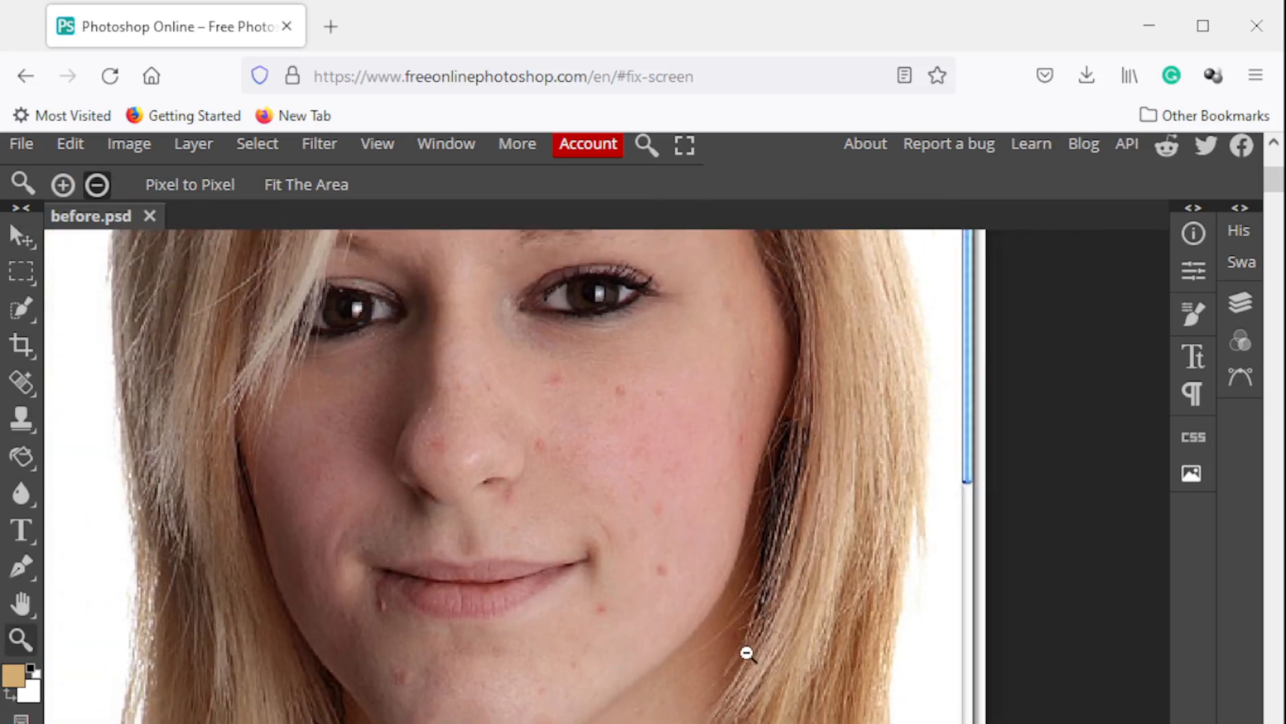
Remove the blemish on the lower cheek using the Spot Healing Brush at 14 px and 100% hardness
right_click(25, 384)
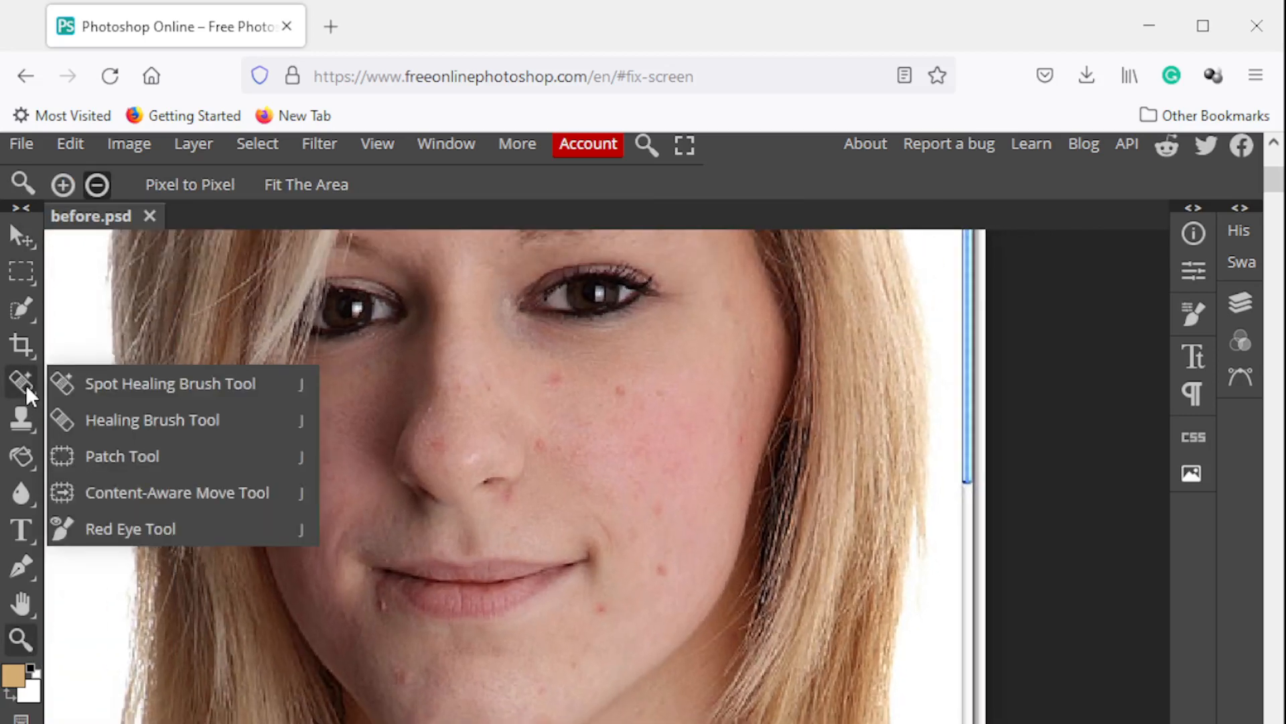
click(143, 385)
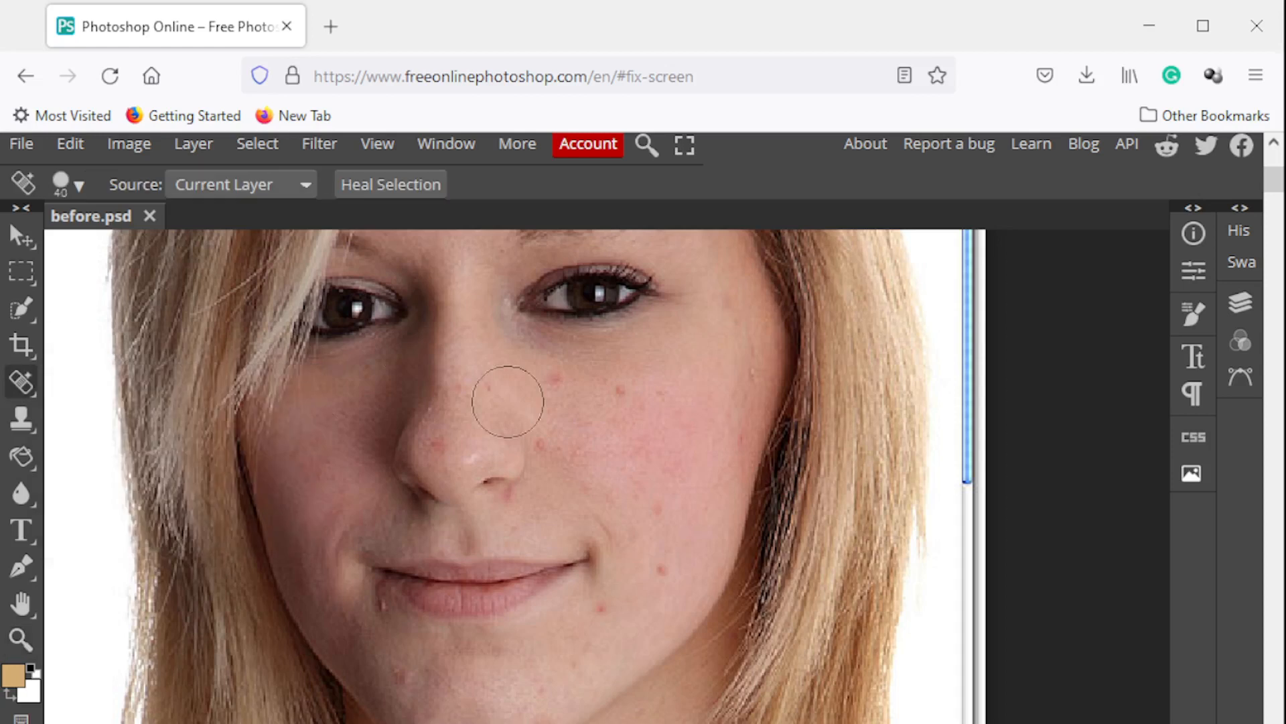
click(80, 185)
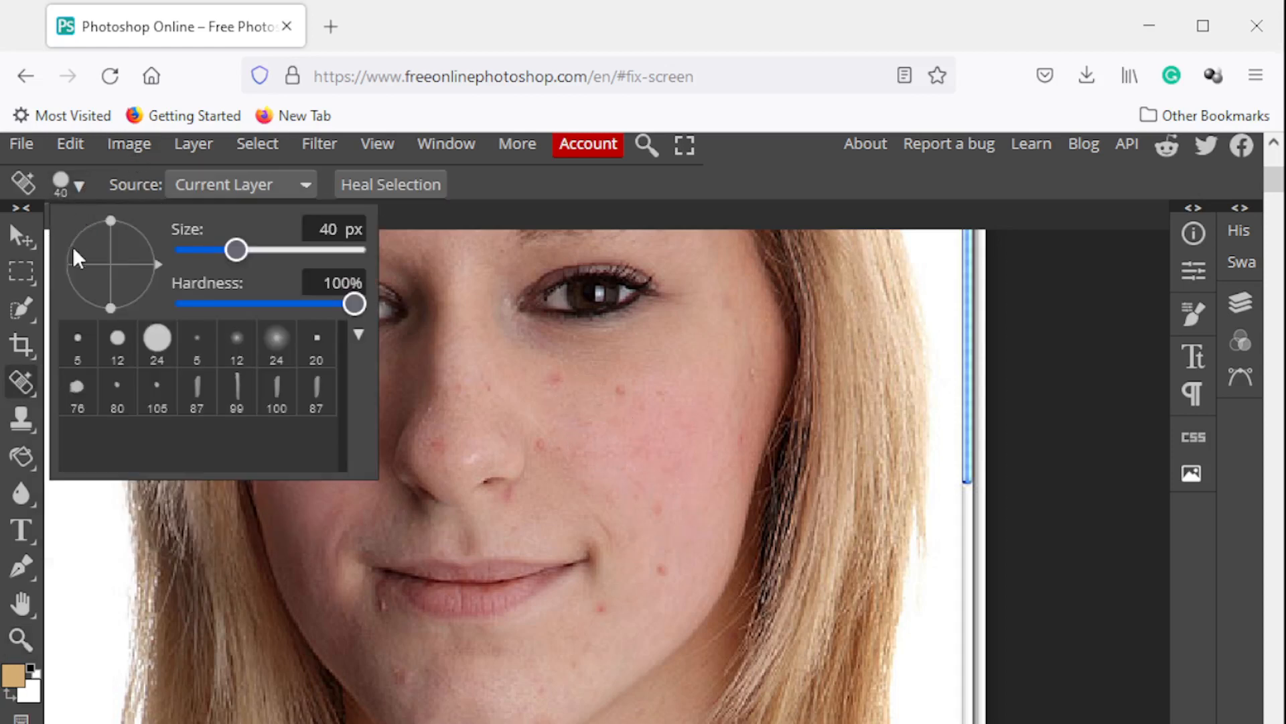
click(202, 250)
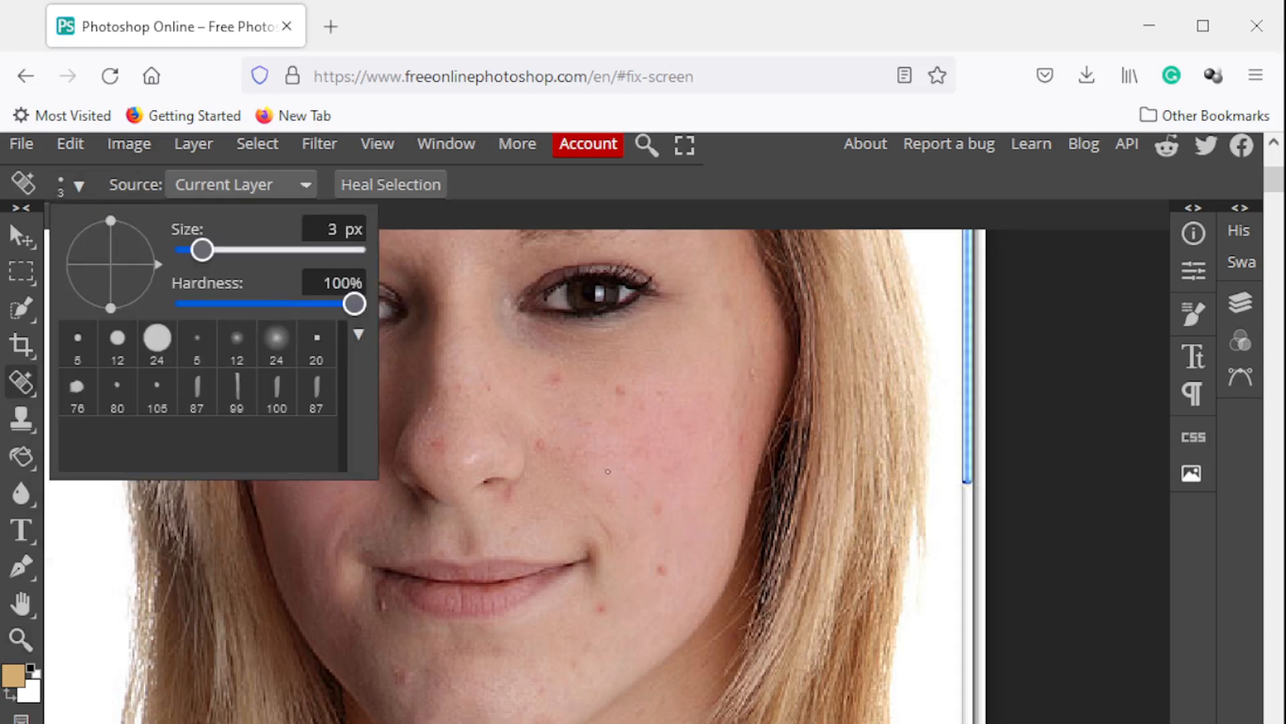
click(218, 250)
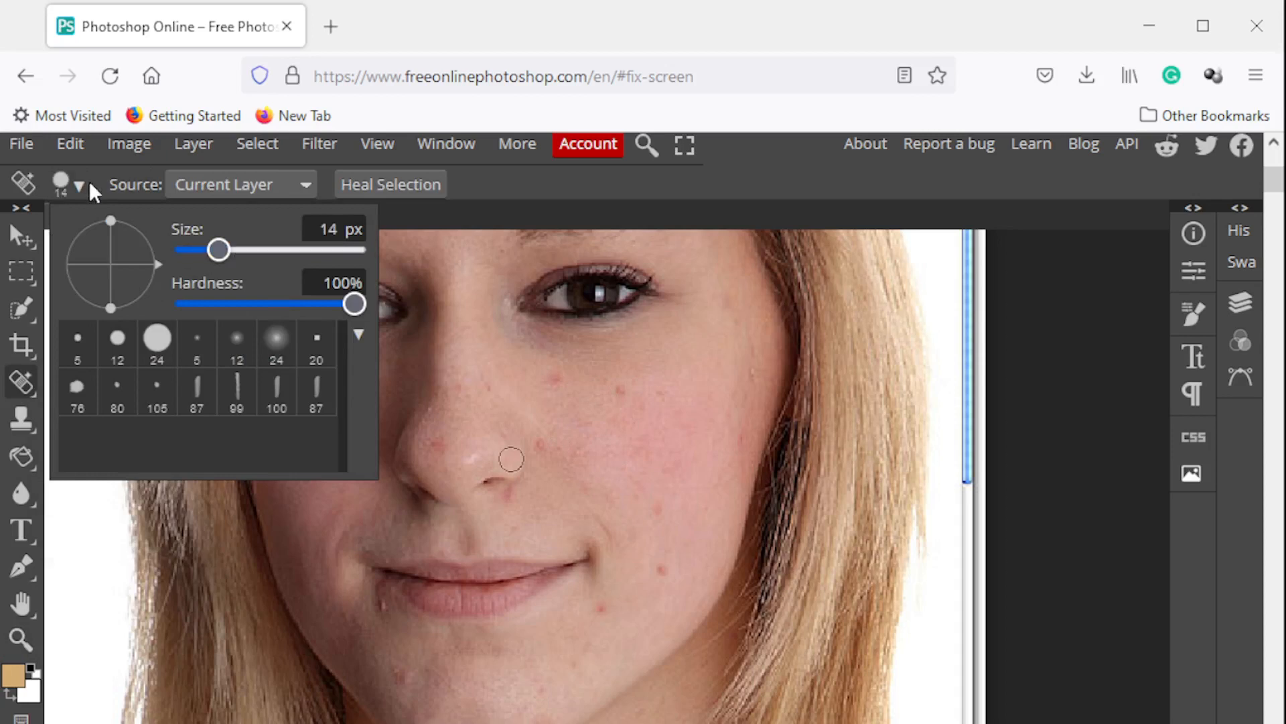
click(657, 511)
click(656, 511)
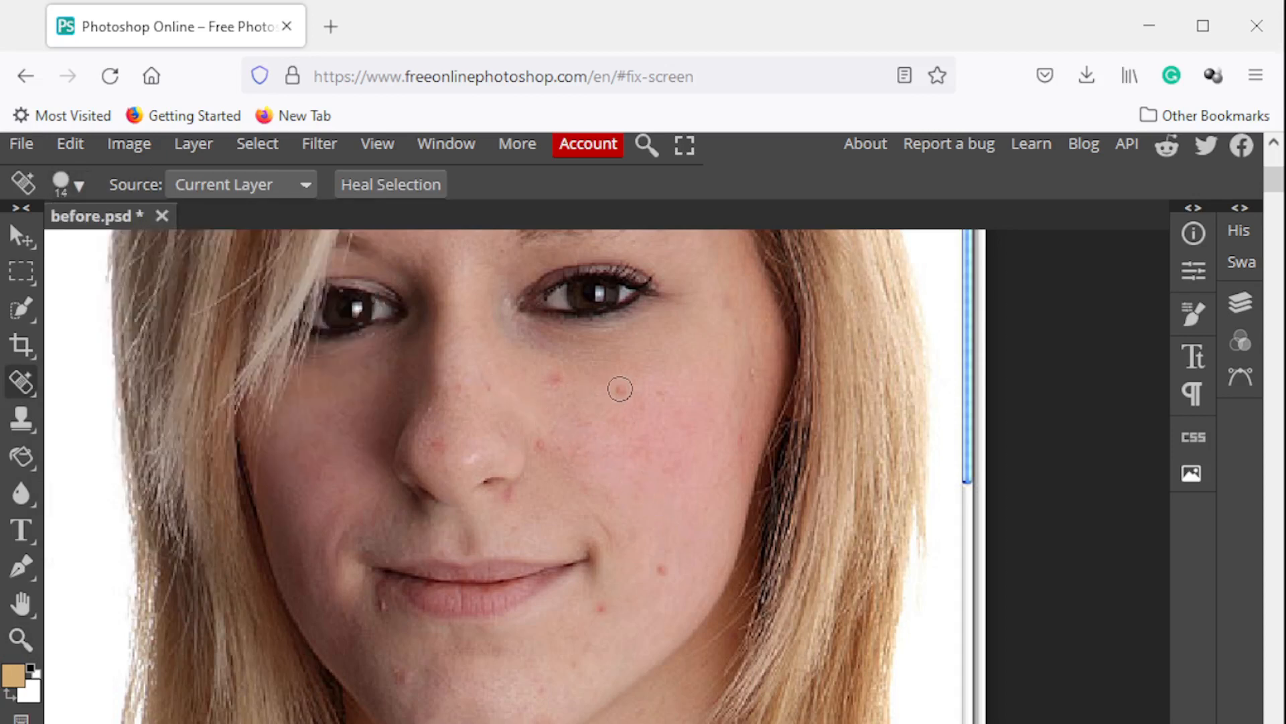
Heal the remaining red spots on the nose, cheeks and around the mouth with the Spot Healing Brush
click(556, 379)
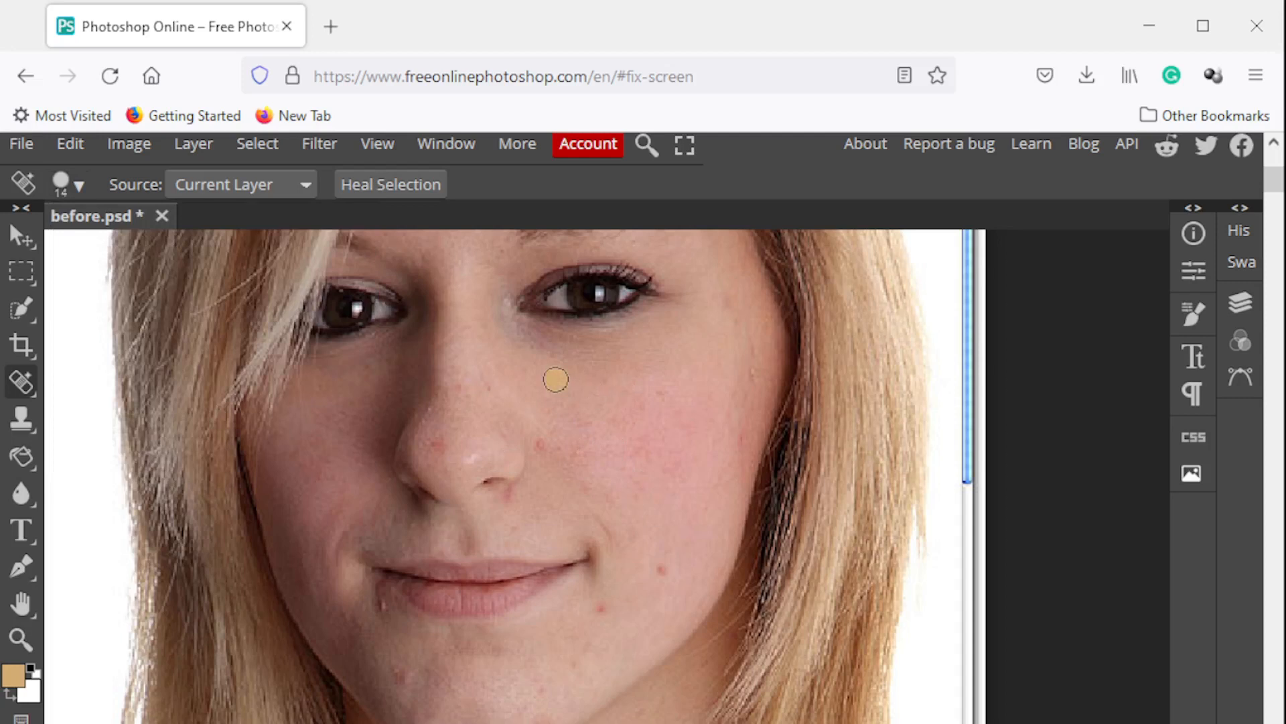
click(435, 445)
click(540, 443)
click(661, 569)
click(602, 613)
click(607, 532)
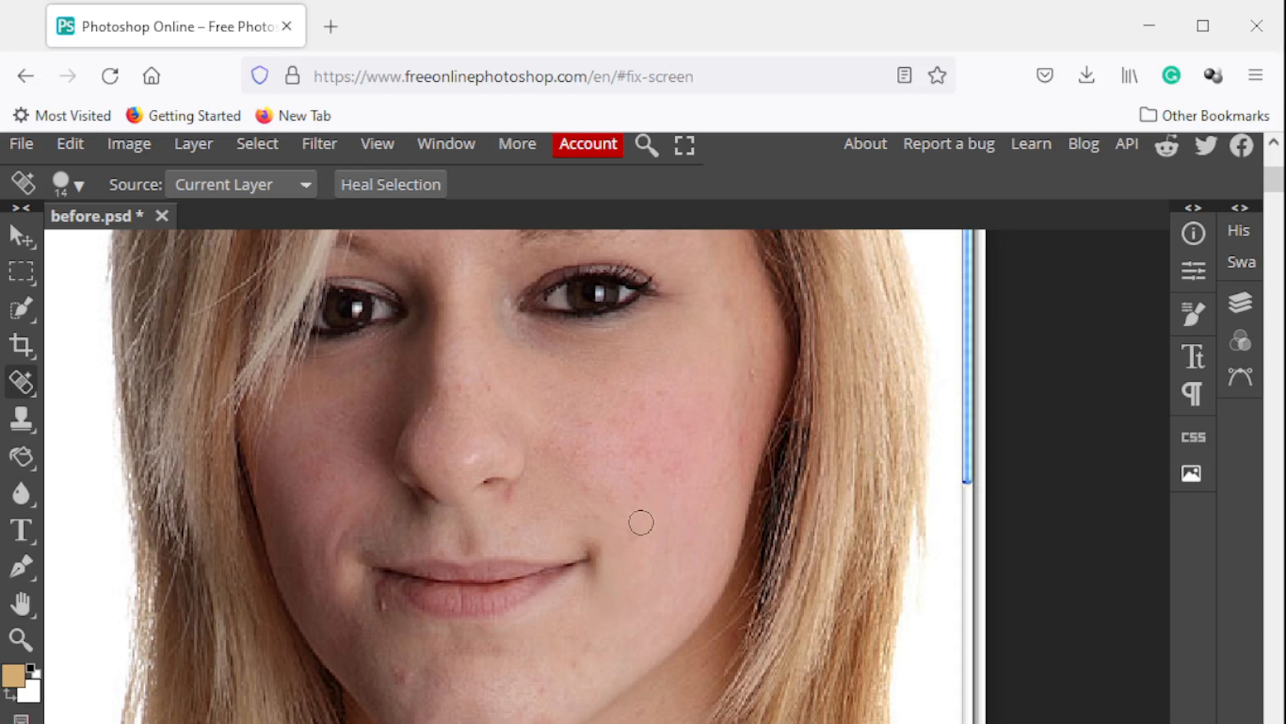
click(339, 538)
click(386, 604)
Smooth the skin of the face with the Blur Tool using a 77 px brush at 50% strength
scroll(603, 627, up, 5)
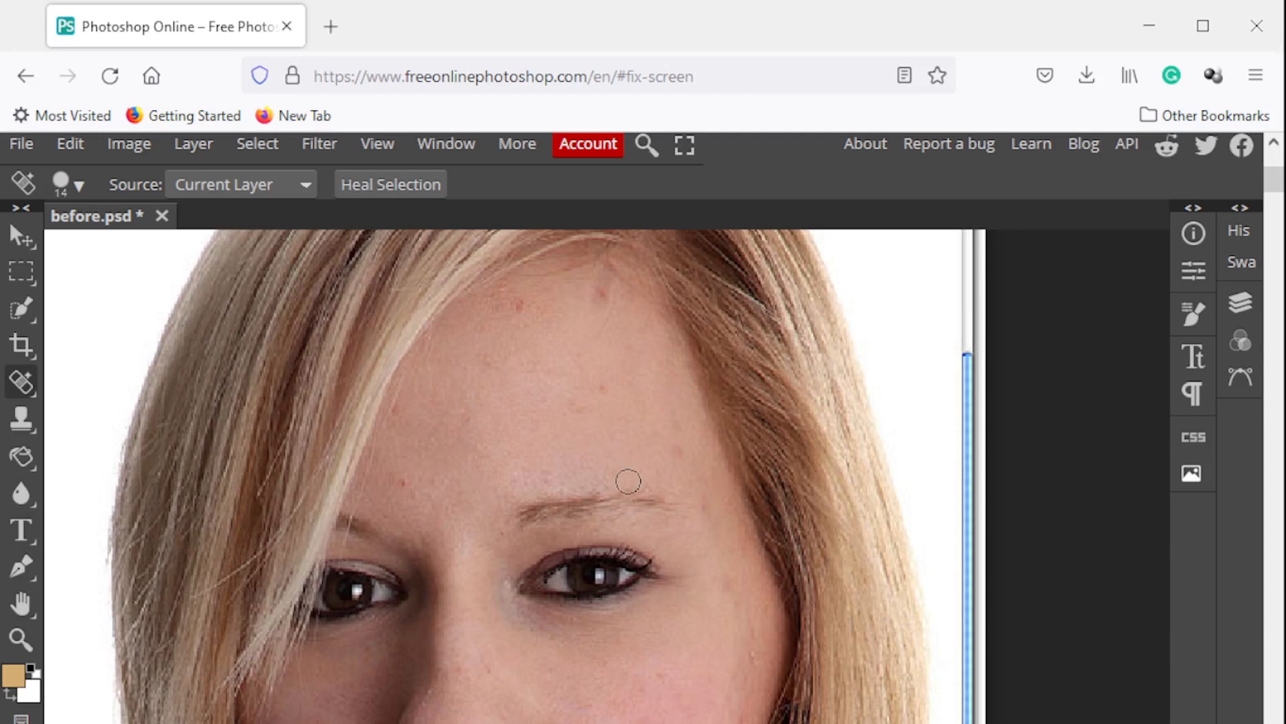
scroll(628, 481, down, 2)
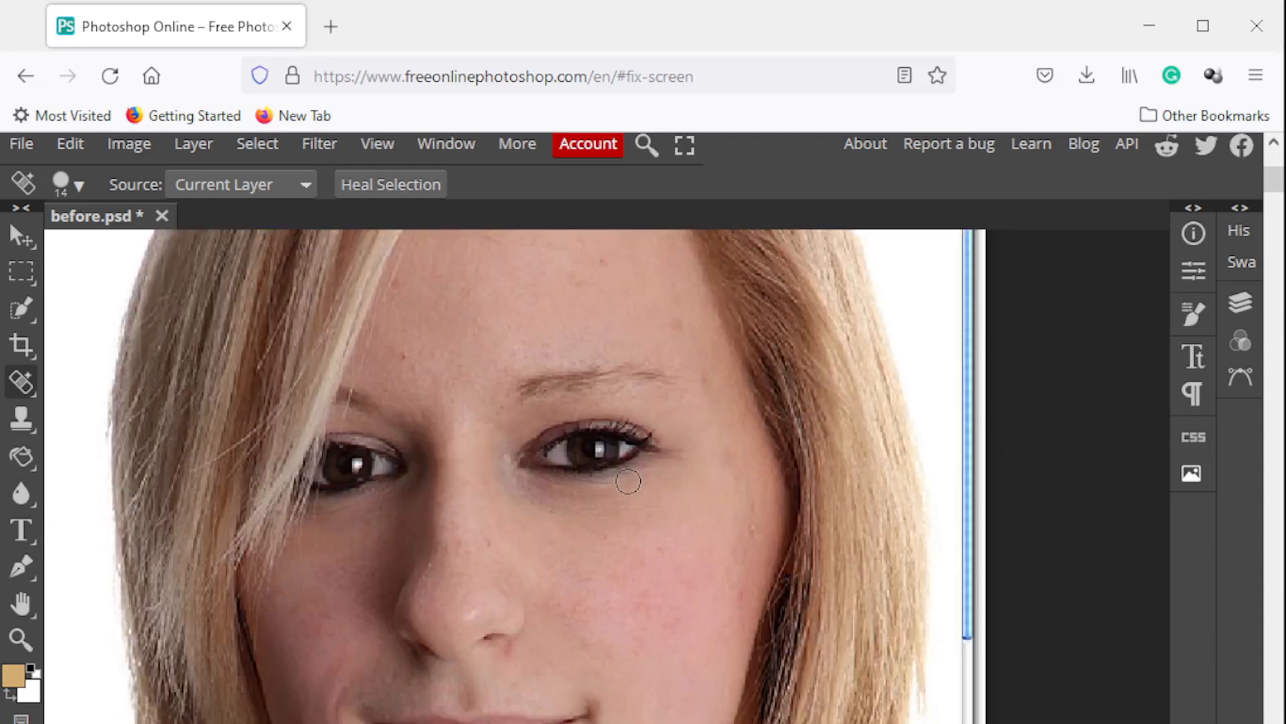
right_click(23, 497)
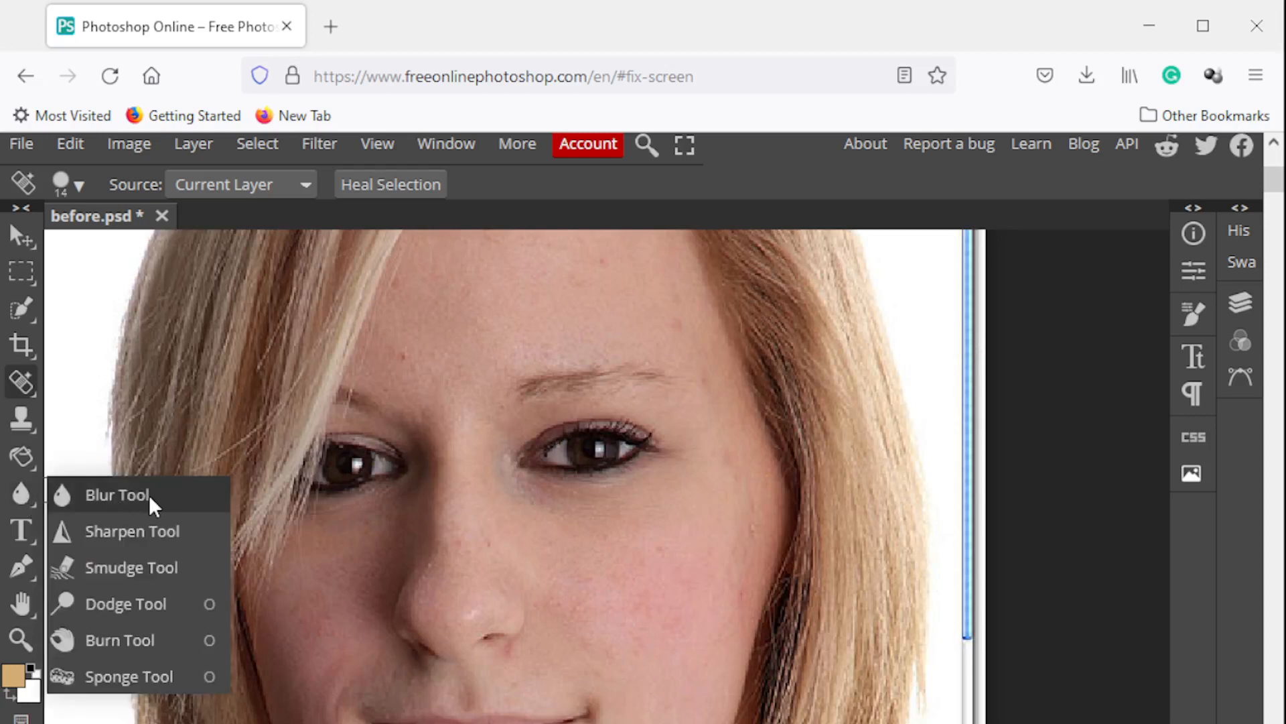
click(117, 494)
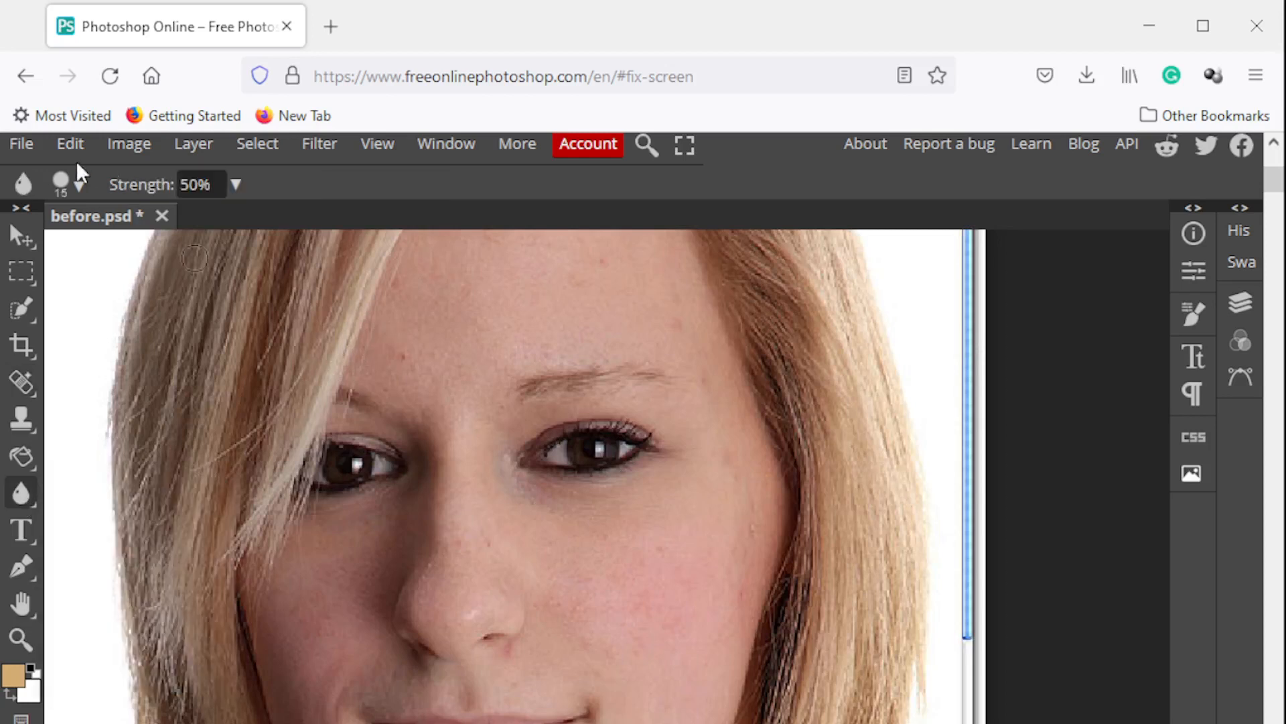
click(80, 185)
scroll(703, 512, down, 3)
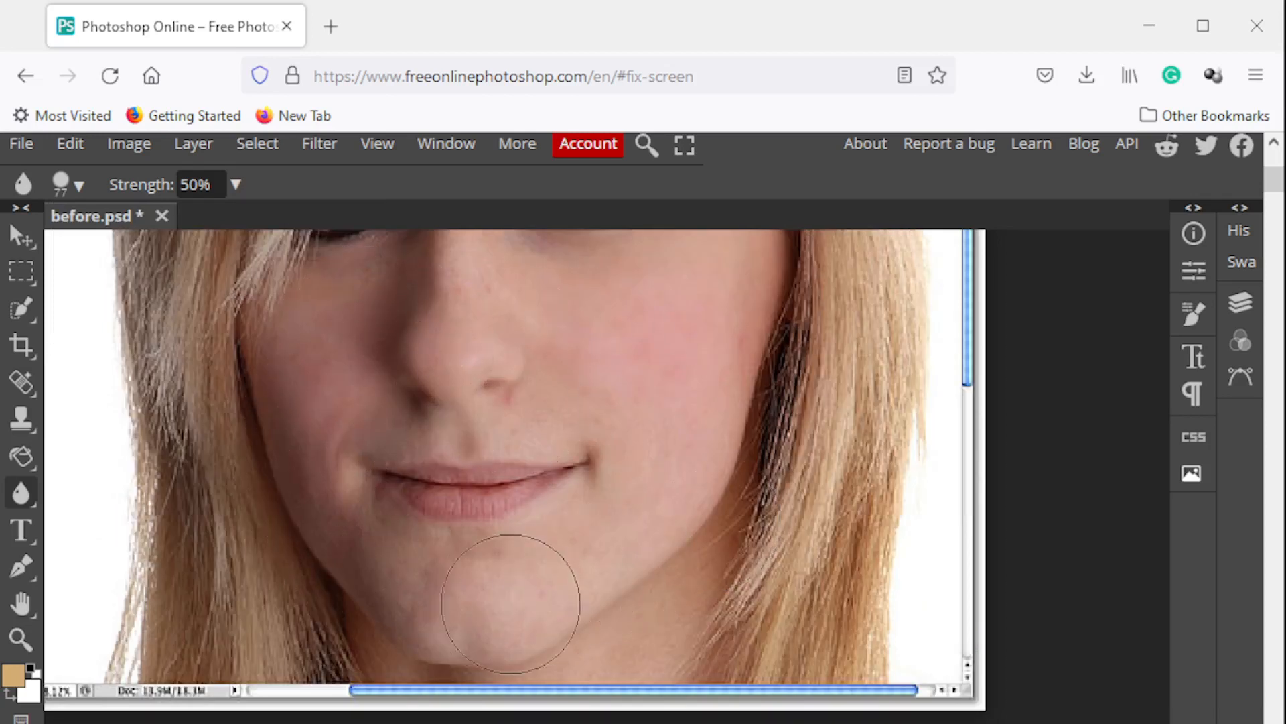
scroll(673, 468, up, 2)
scroll(673, 468, up, 2)
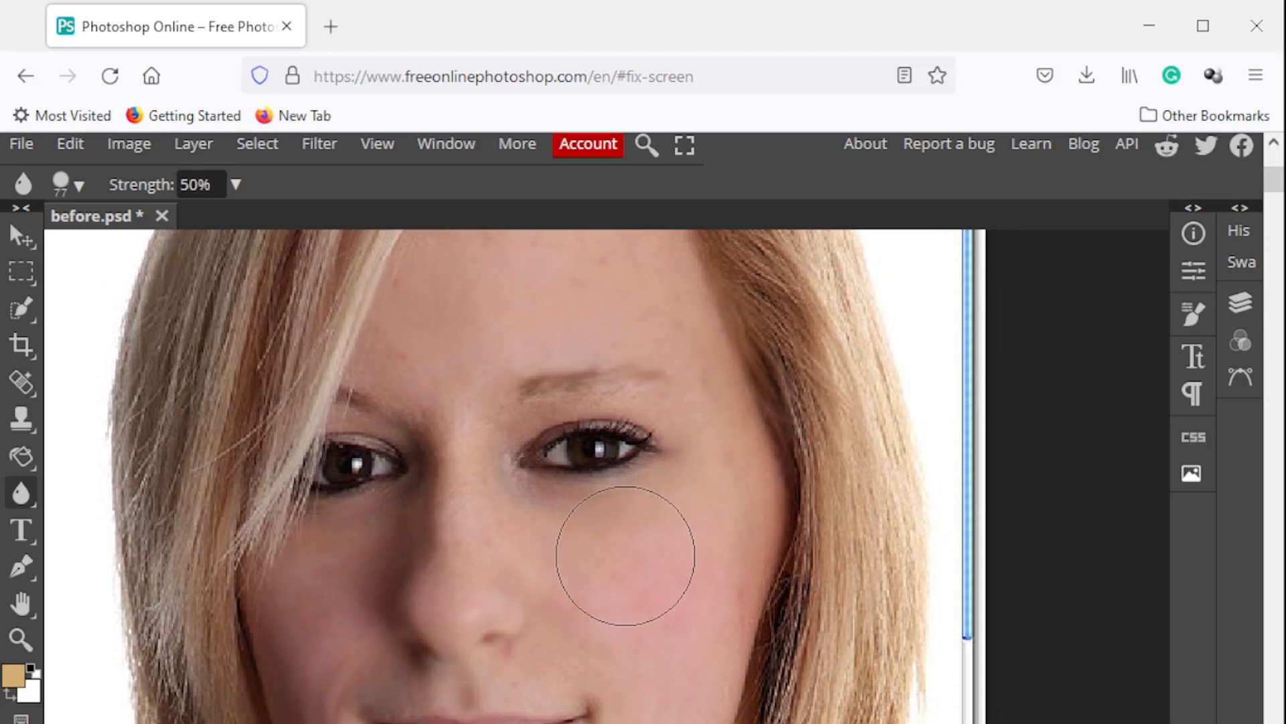
Try the Sharpen Tool at 15 px and 50% strength on the cheek, and undo the stroke
click(23, 489)
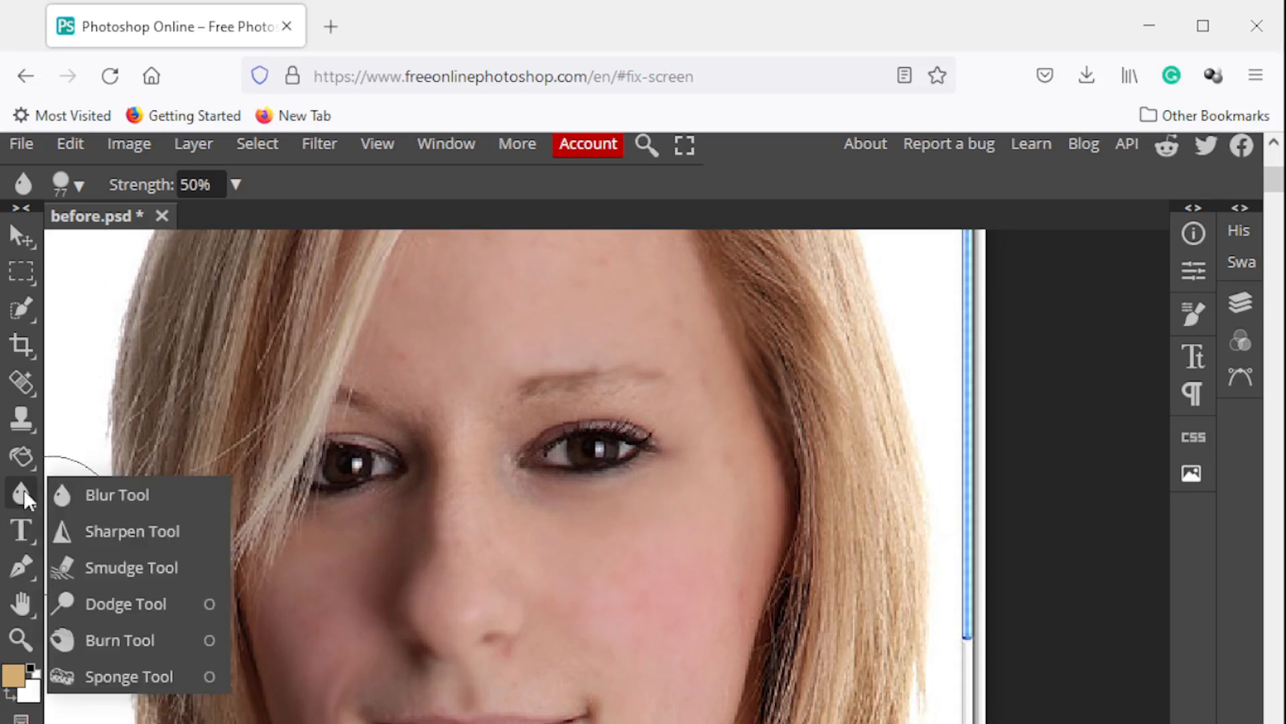
click(117, 530)
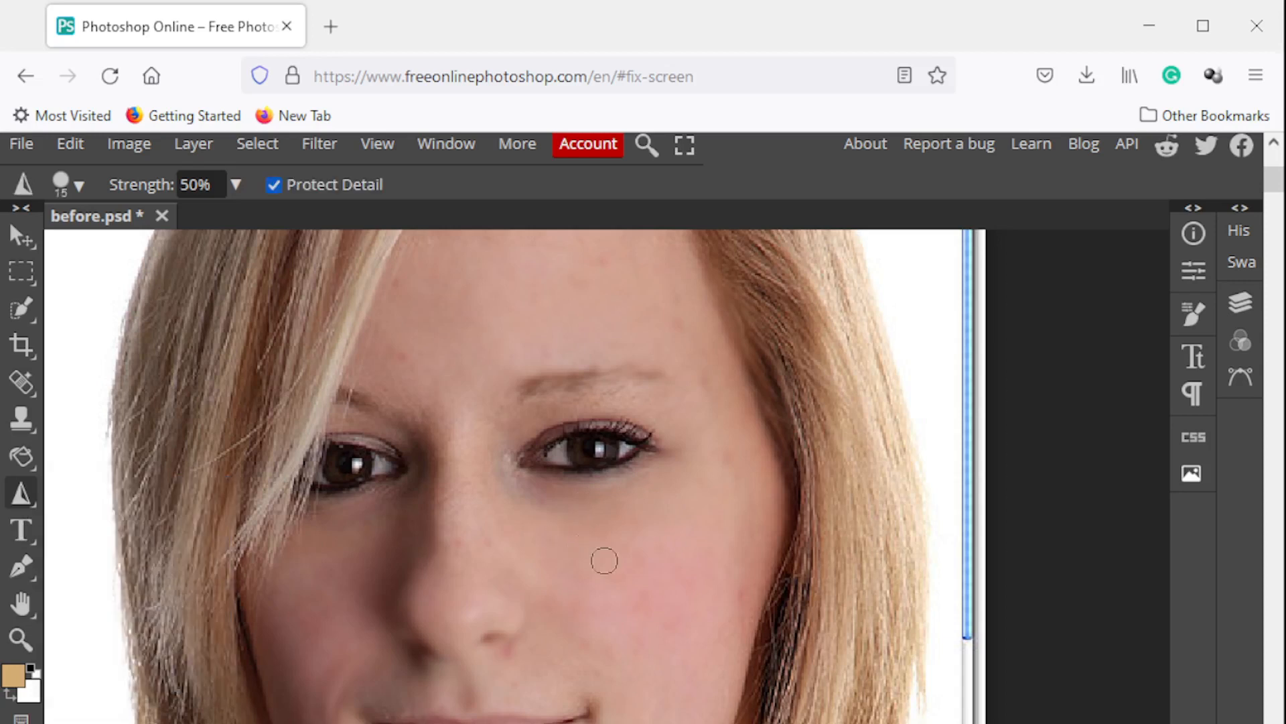
mouse_move(619, 598)
mouse_down()
mouse_move(659, 527)
mouse_move(667, 541)
mouse_move(641, 622)
mouse_move(634, 571)
mouse_move(644, 596)
mouse_up()
key(ctrl+z)
Try smudging the hair across the forehead with the 15 px Smudge Tool, and undo the stroke
click(12, 496)
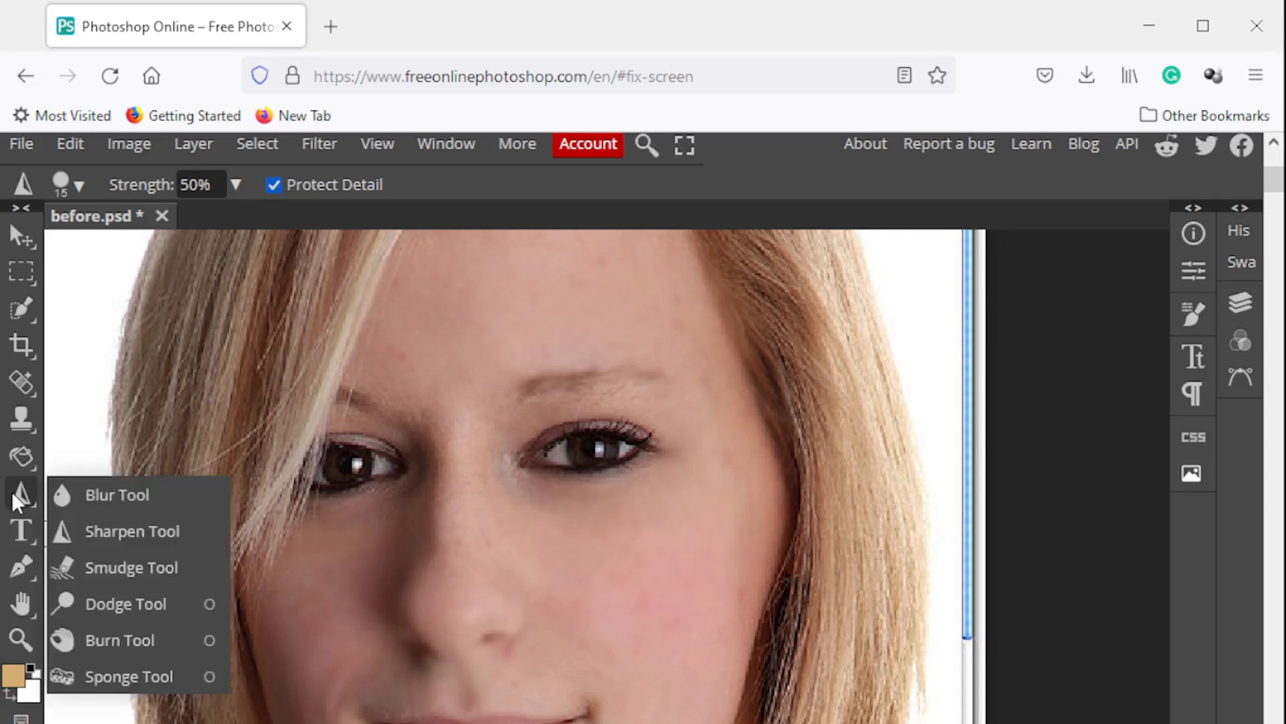
click(159, 566)
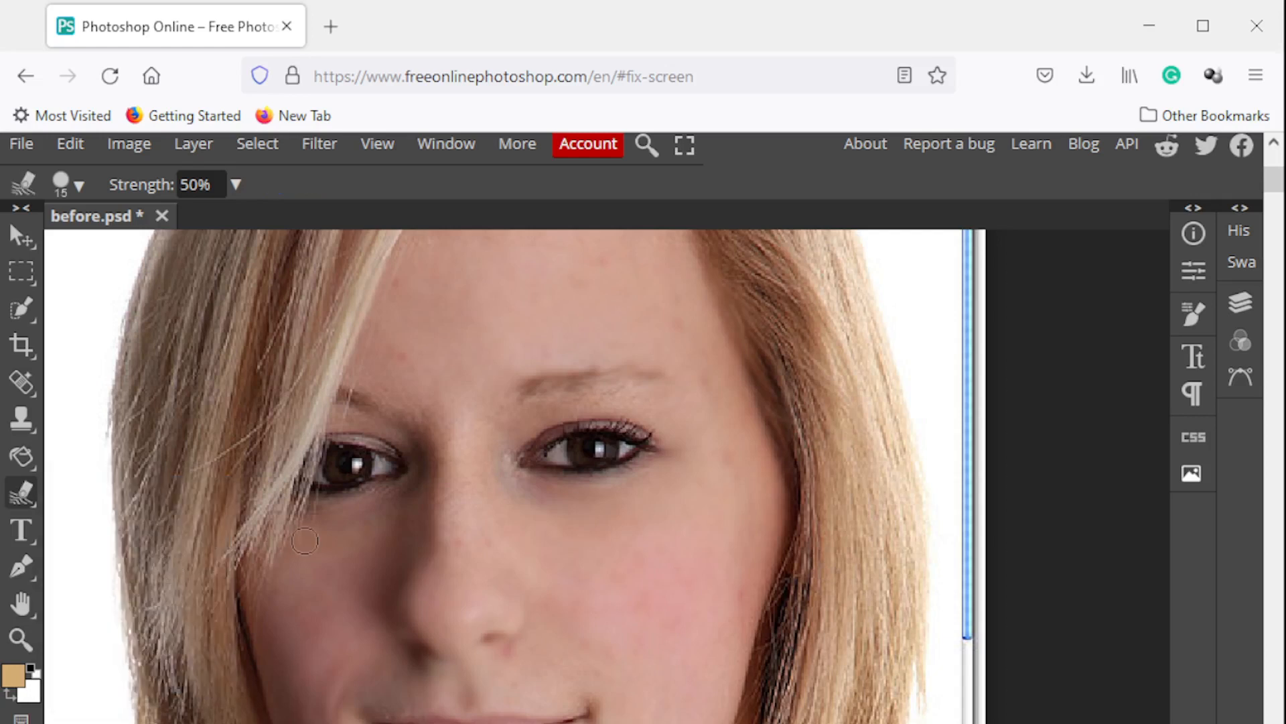
drag(283, 322, 661, 322)
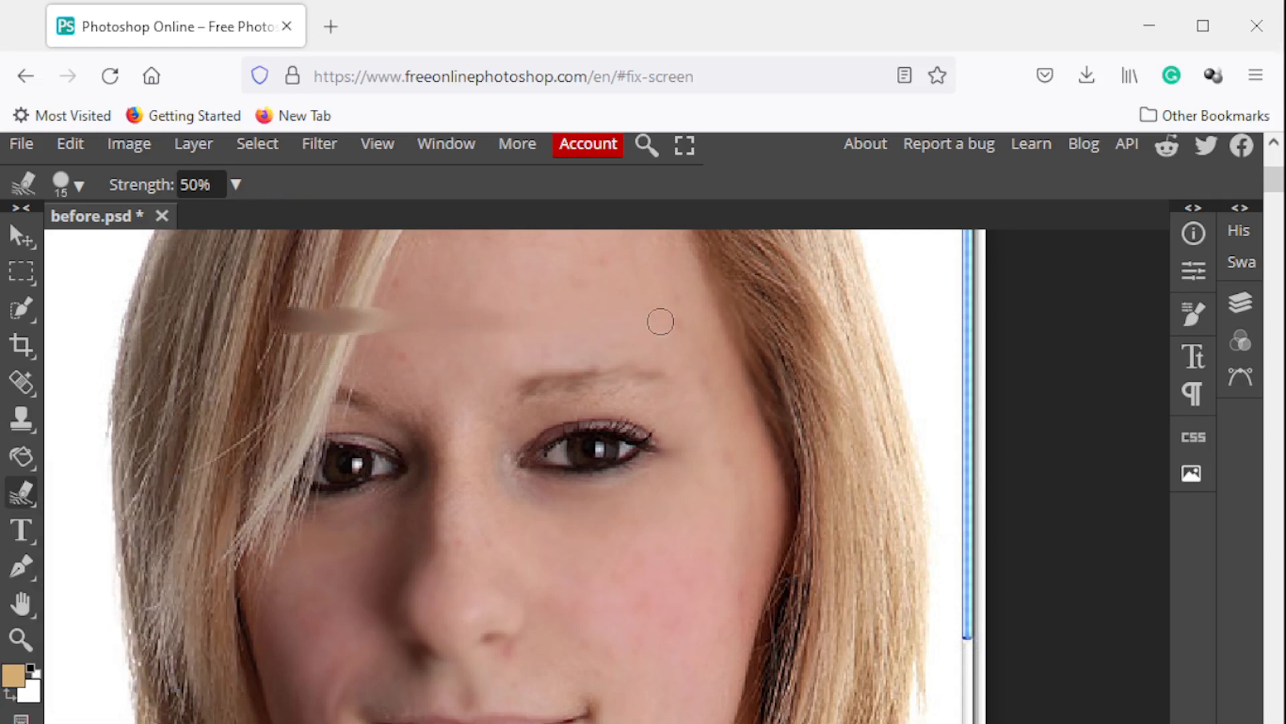
key(ctrl+z)
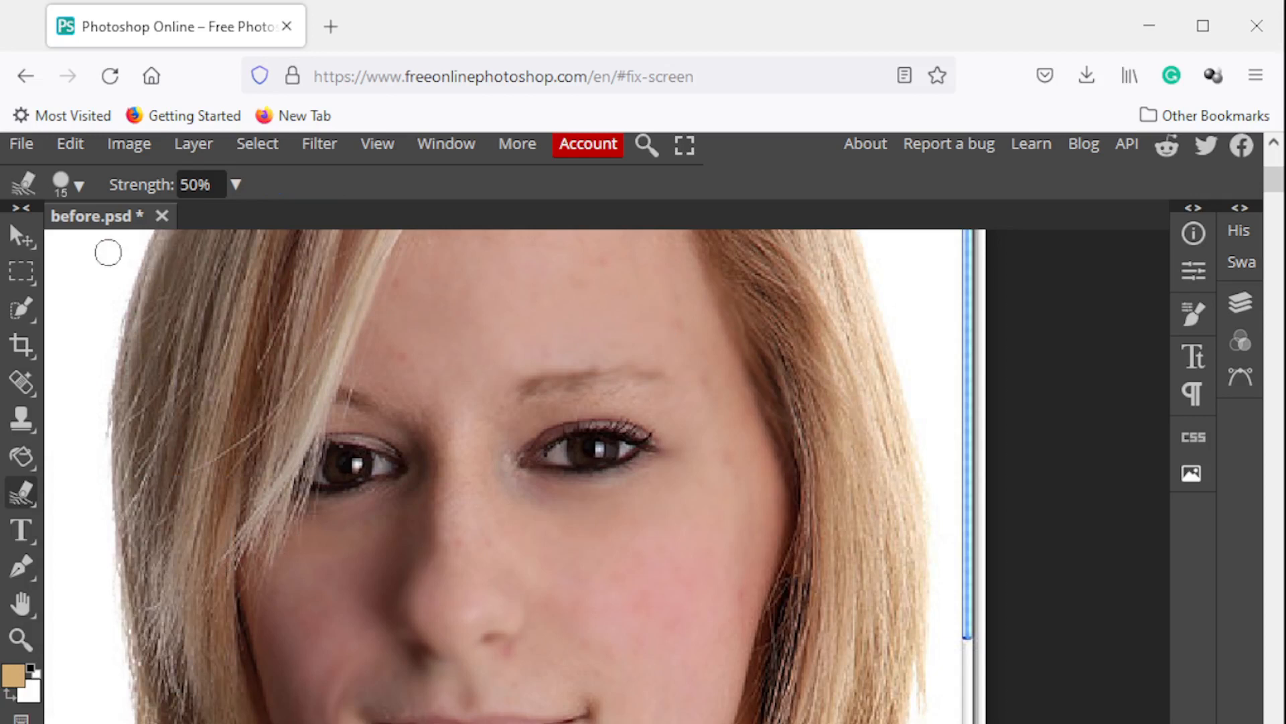
Set the smudge brush size to 40 px and smudge the outer corner of the uncovered eye
click(78, 187)
click(235, 251)
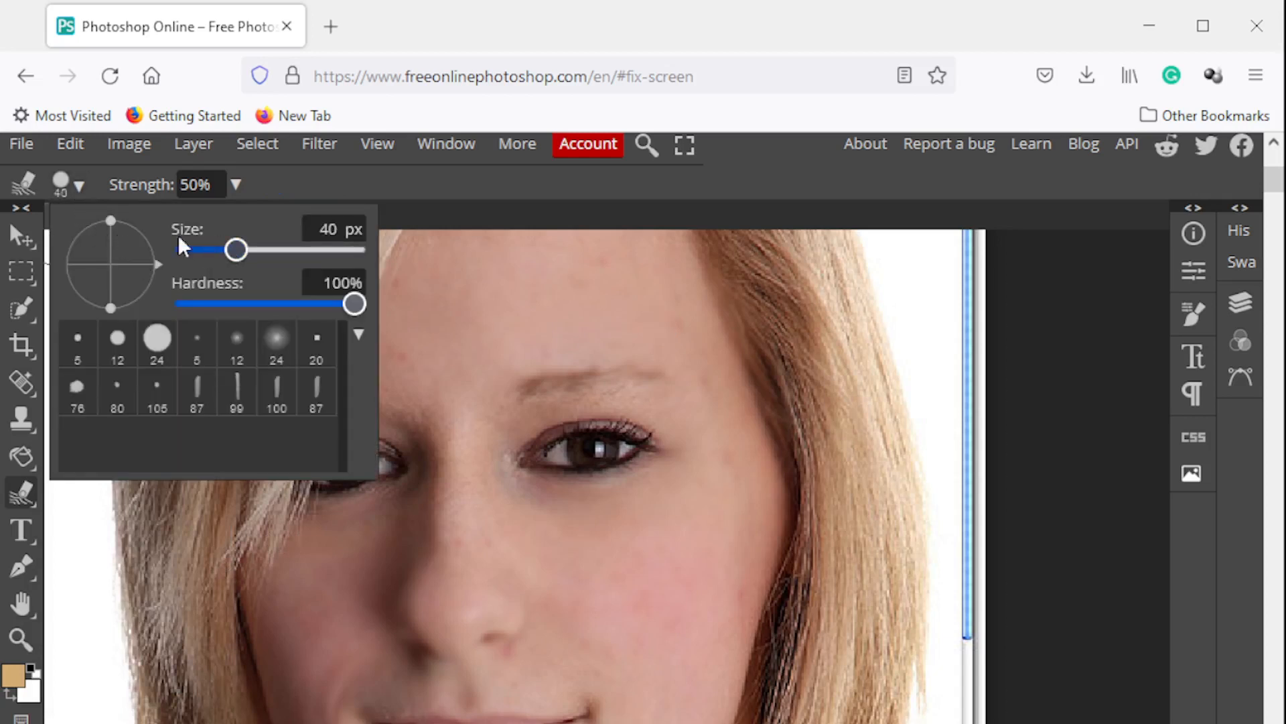
click(660, 444)
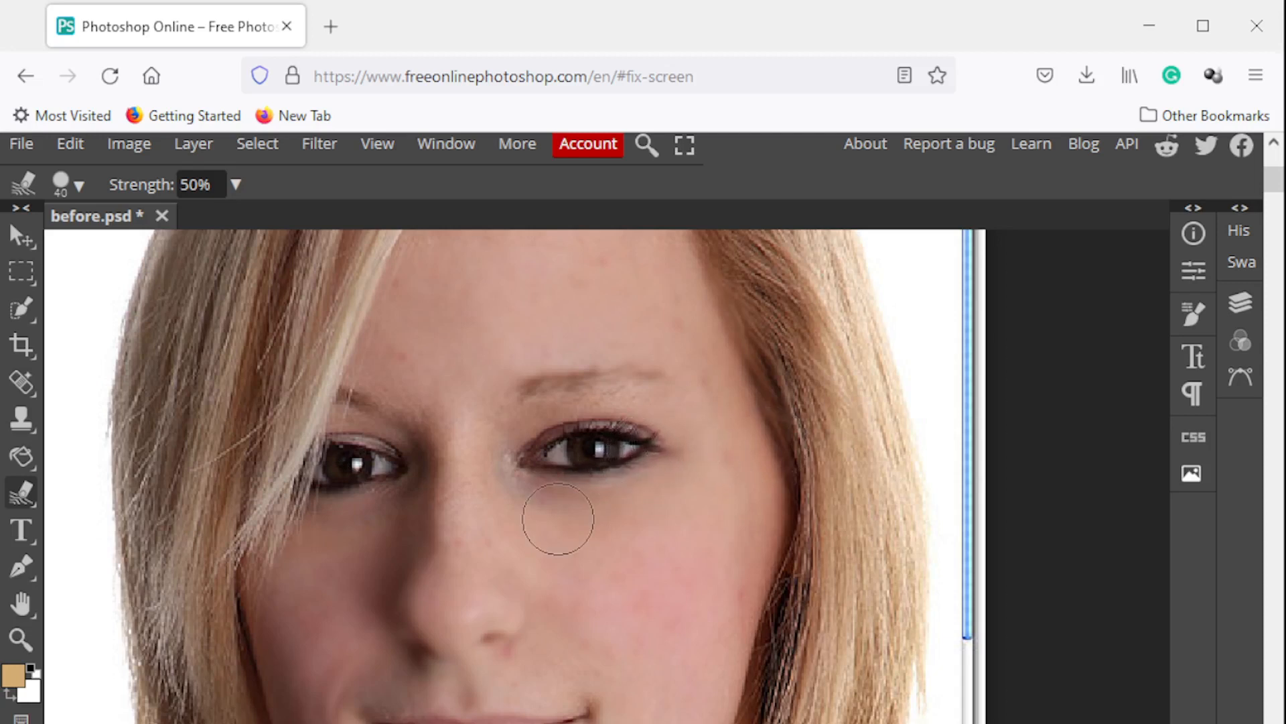
Try lightening the face and hair with the Dodge Tool at 228 px, Midtones and 50% exposure, and undo the last stroke
right_click(20, 492)
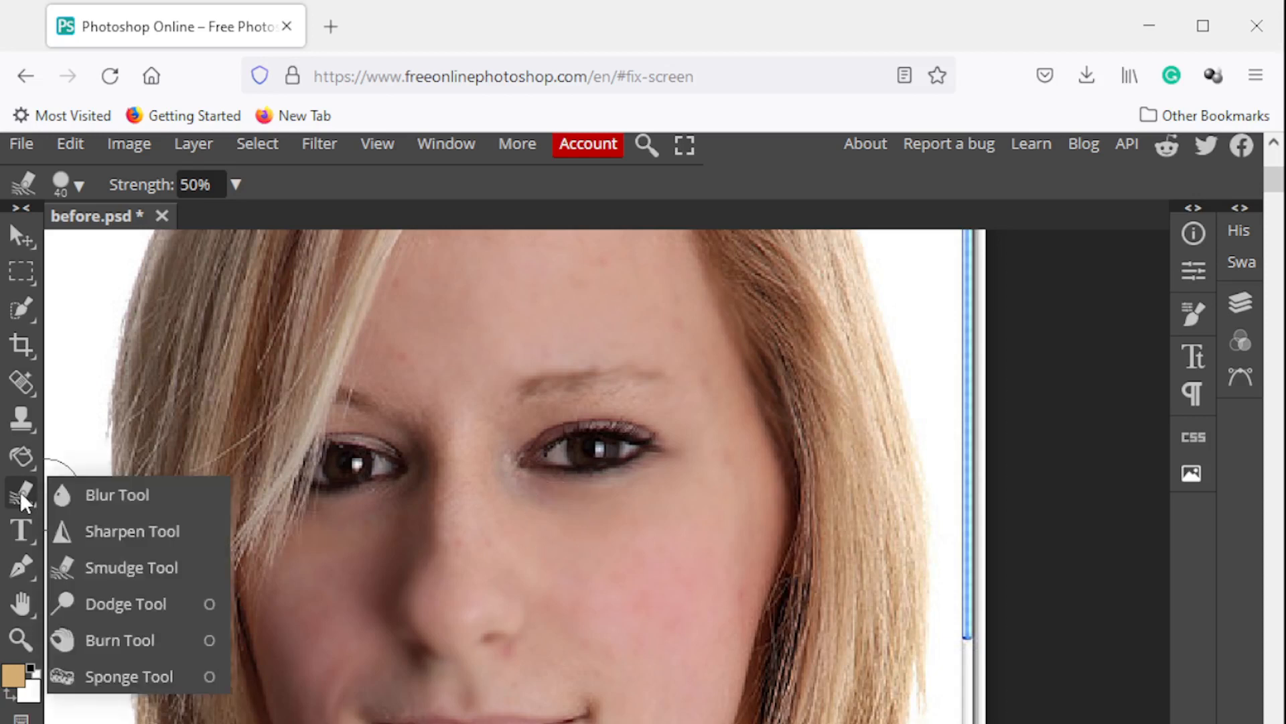
click(171, 601)
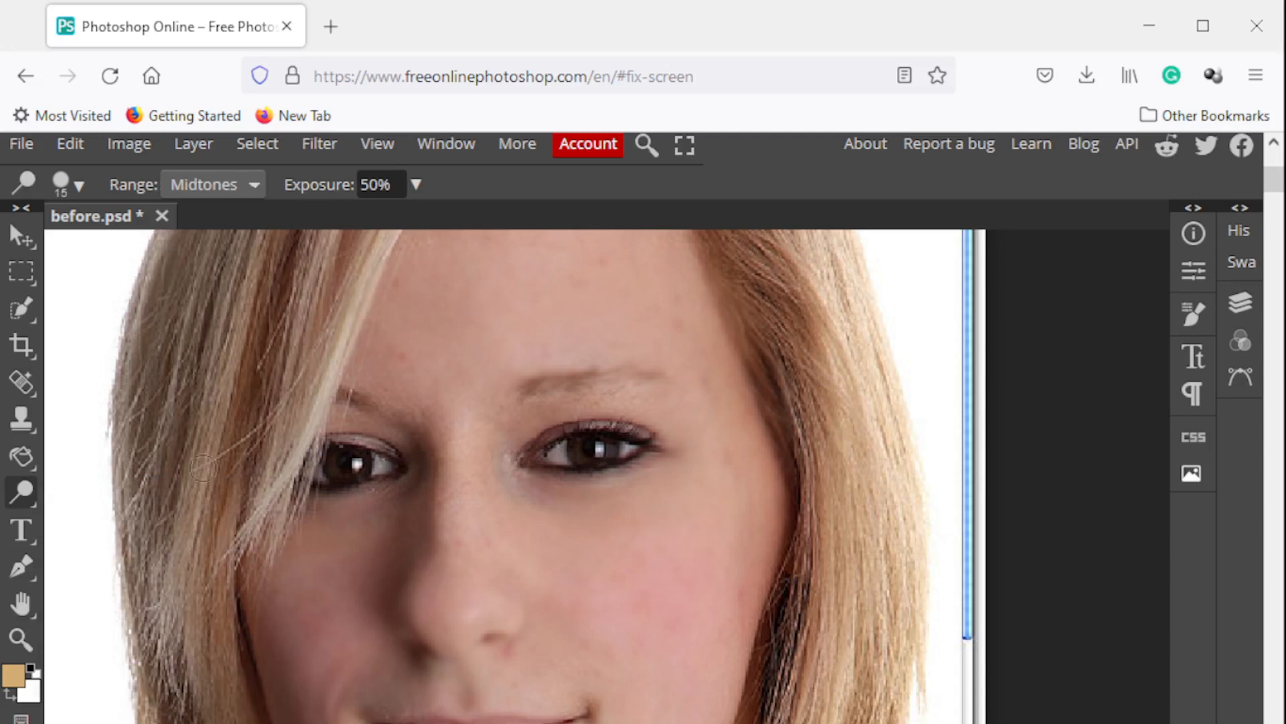
right_click(28, 487)
click(158, 599)
click(19, 640)
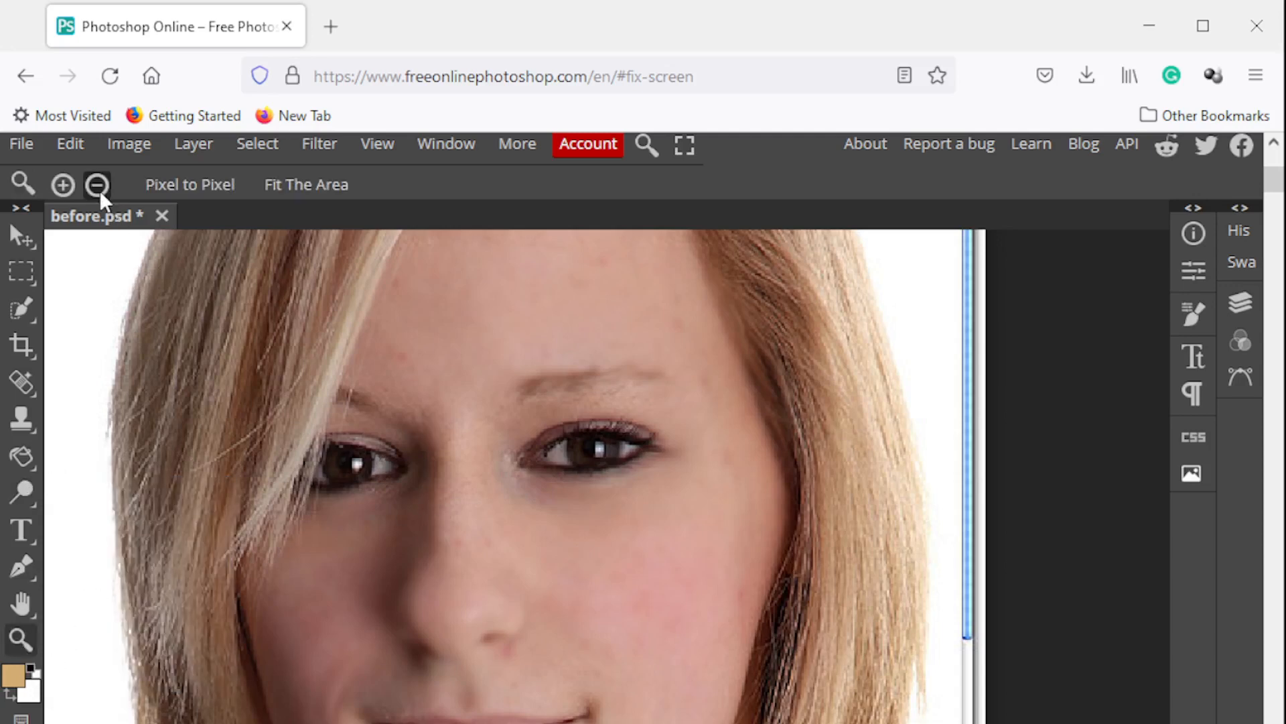
click(529, 472)
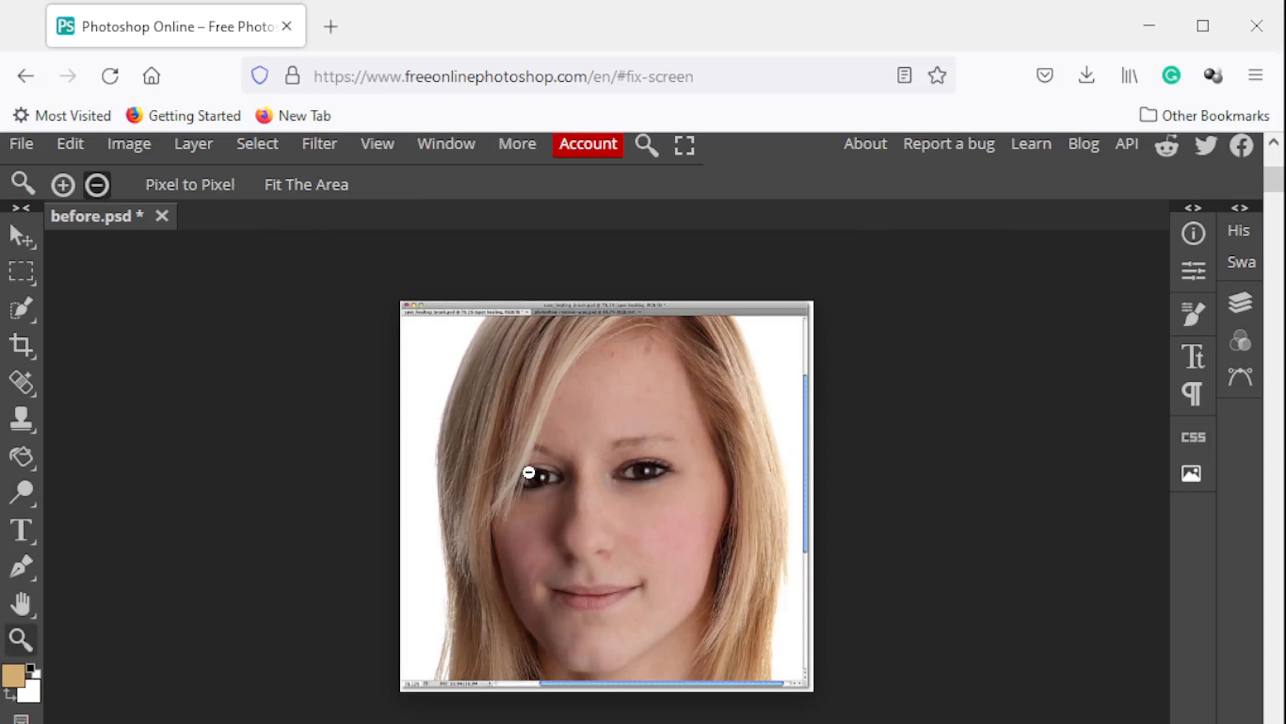
right_click(23, 493)
click(148, 603)
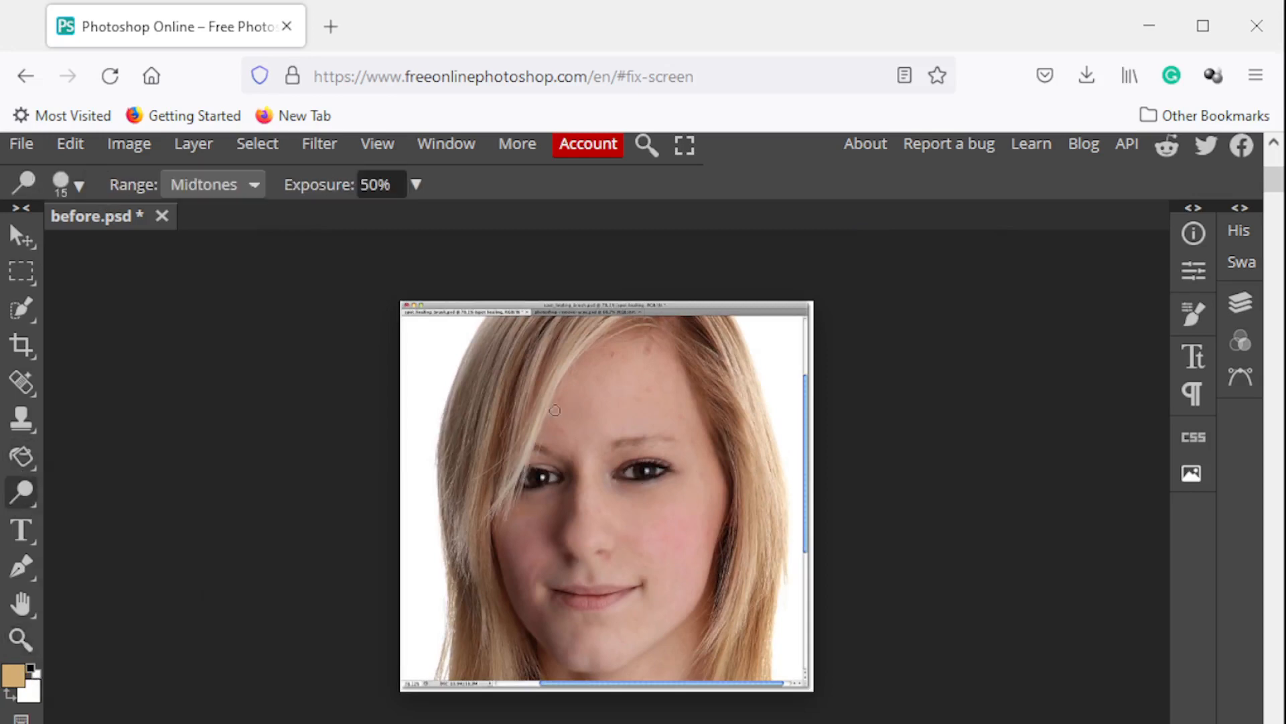
click(81, 186)
click(283, 250)
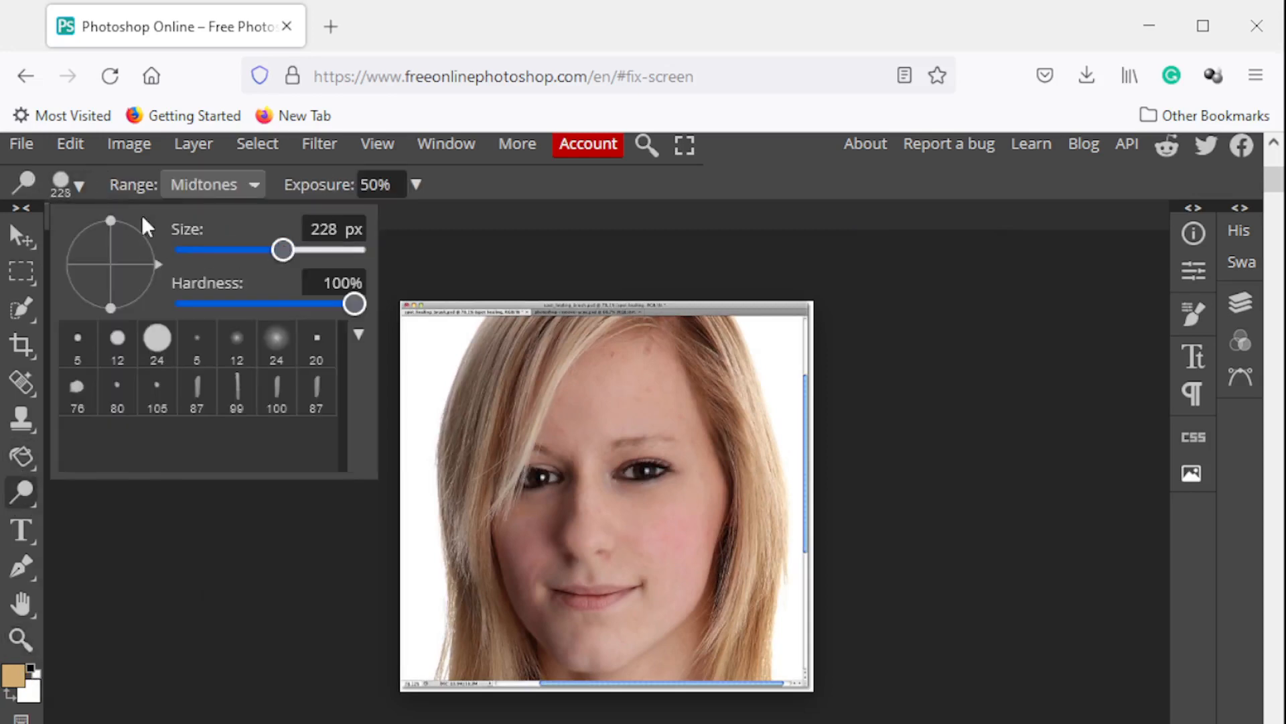
mouse_move(571, 452)
mouse_down()
mouse_move(624, 411)
mouse_move(677, 504)
mouse_move(650, 589)
mouse_move(549, 608)
mouse_move(454, 487)
mouse_move(452, 400)
mouse_up()
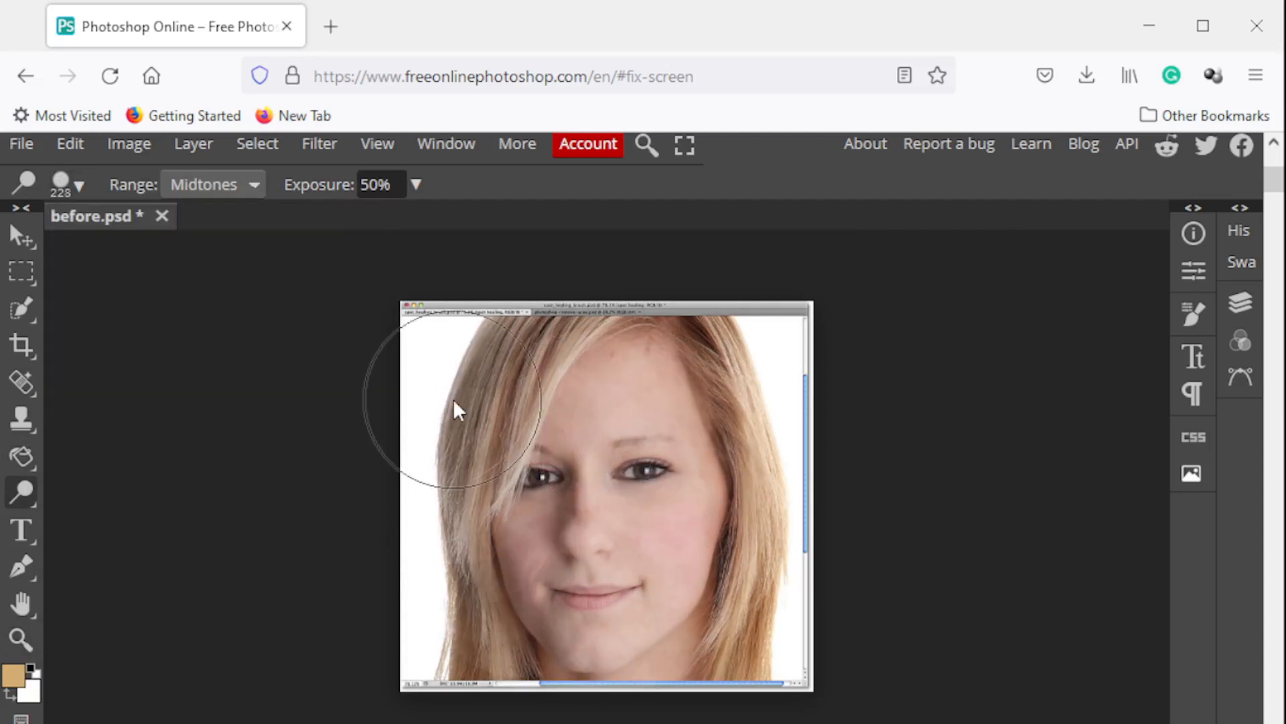
key(ctrl+z)
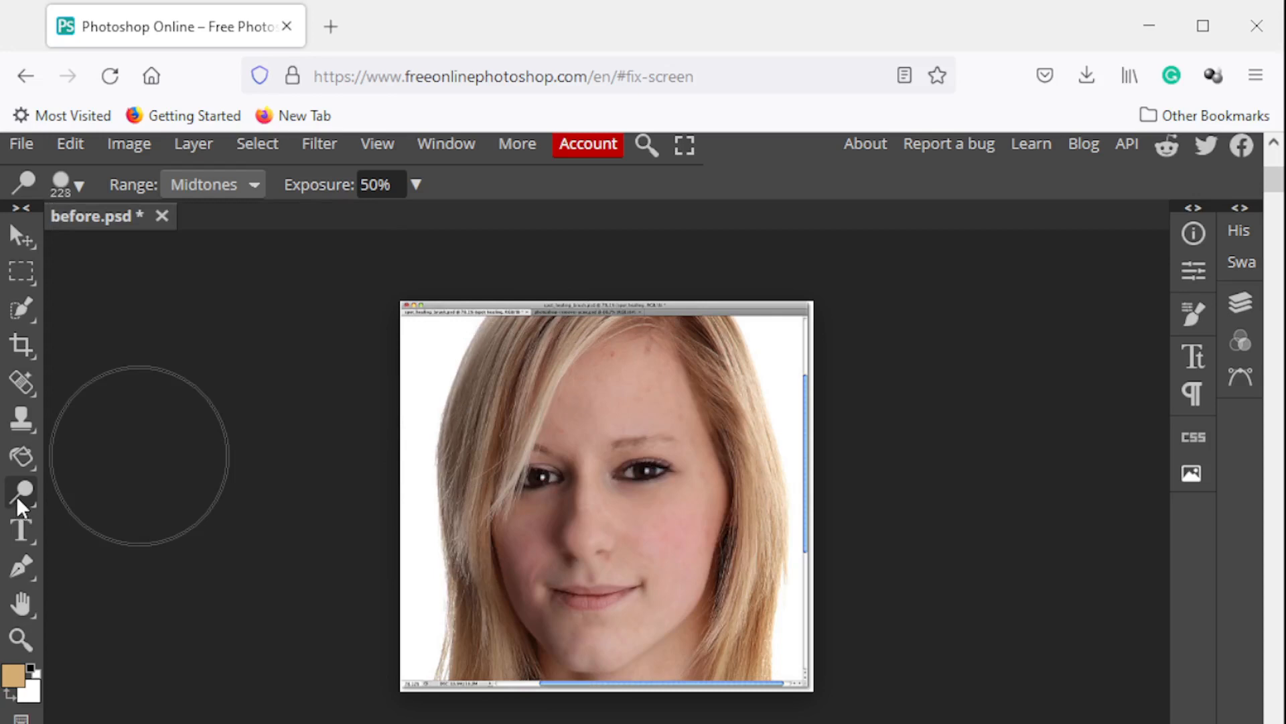
Try darkening the face with the Burn Tool at 129 px, 0% hardness and 50% exposure, and undo the stroke
right_click(16, 496)
click(123, 635)
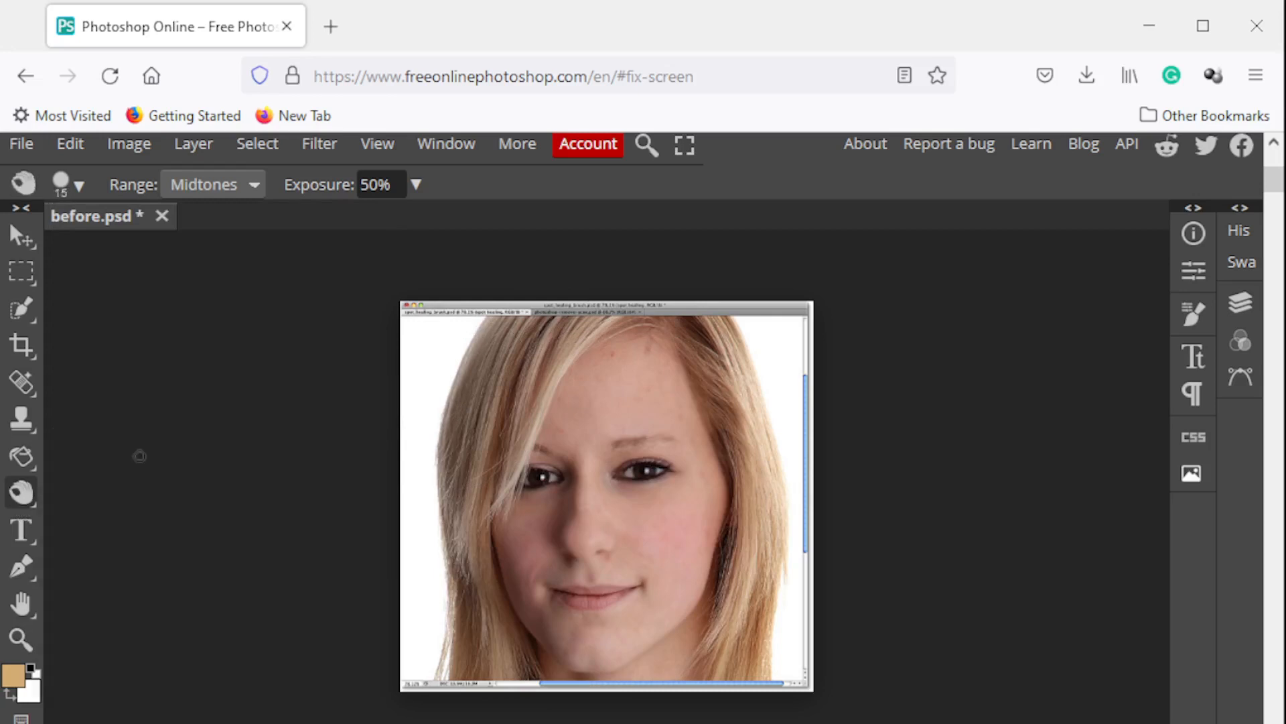
click(82, 187)
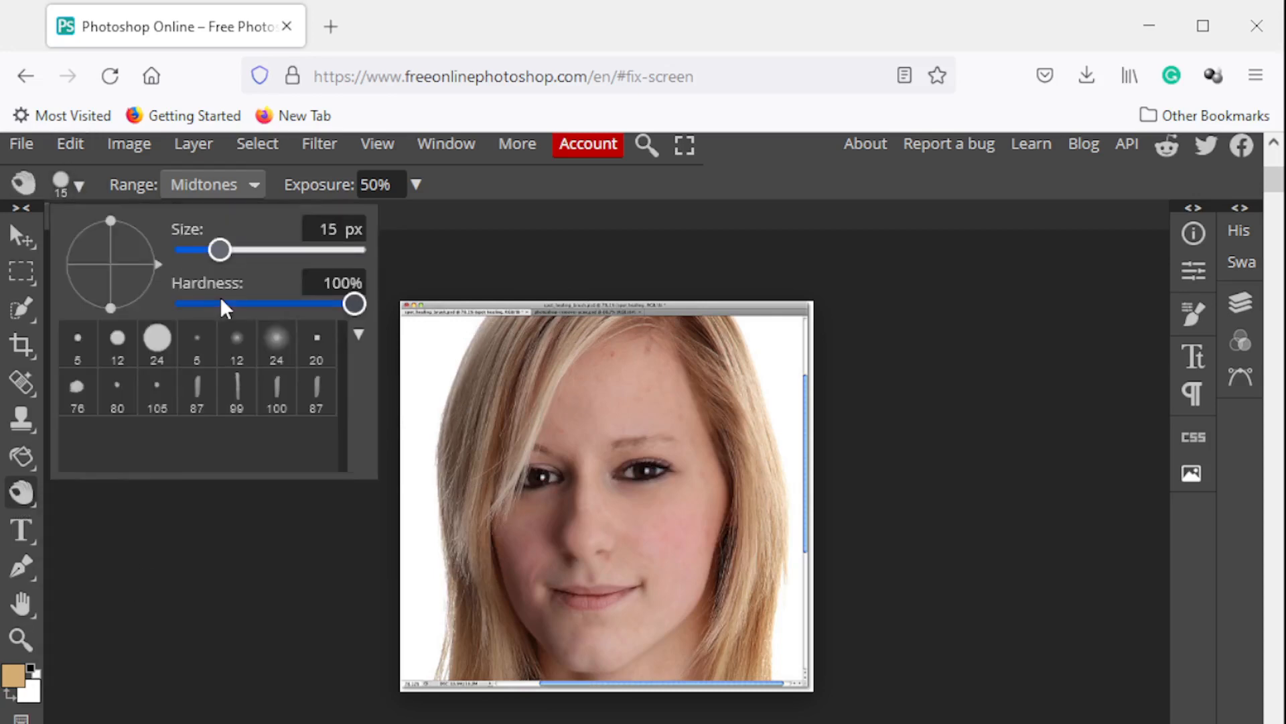
drag(221, 302, 181, 304)
drag(221, 249, 264, 251)
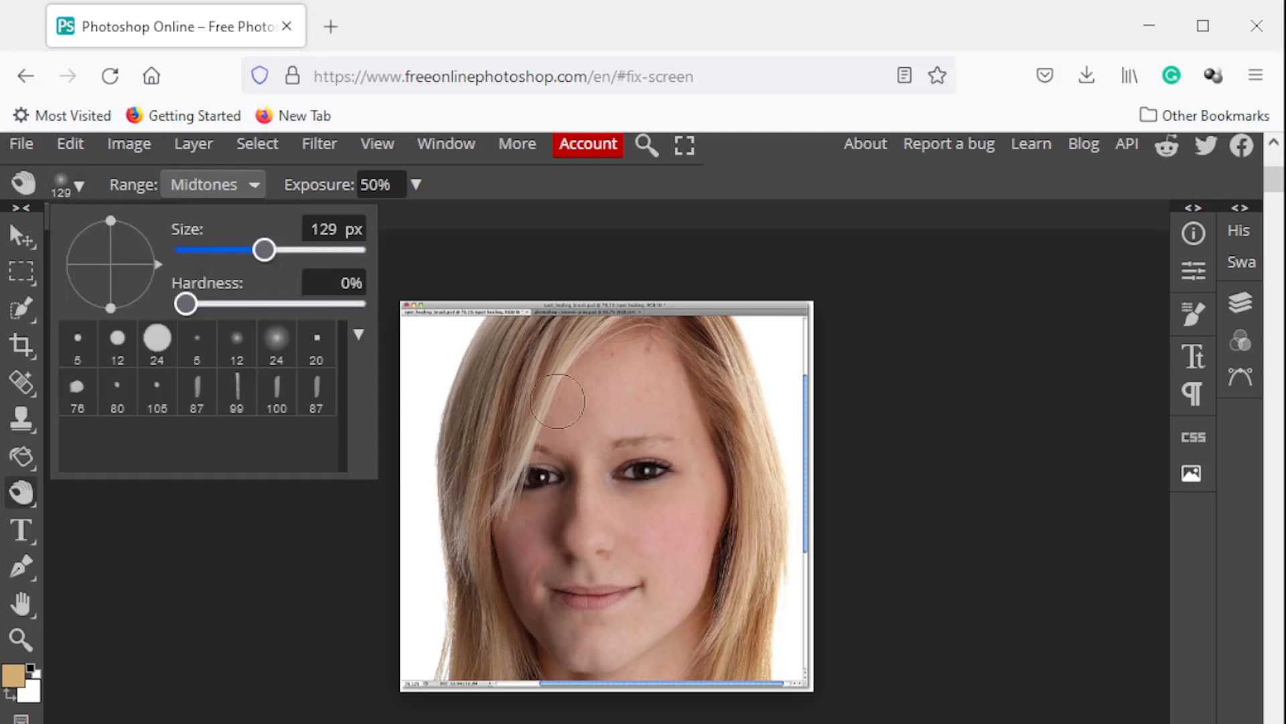
mouse_move(574, 424)
mouse_down()
mouse_move(661, 480)
mouse_move(634, 436)
mouse_move(673, 571)
mouse_move(530, 530)
mouse_up()
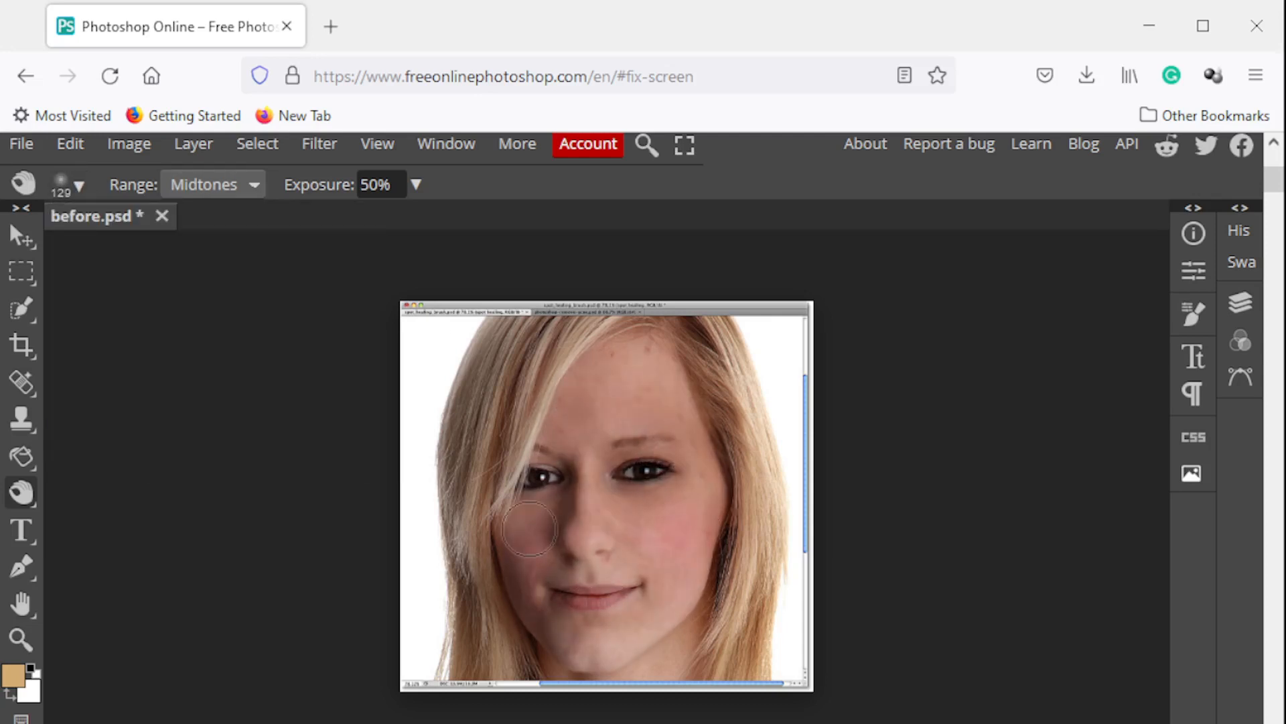
key(ctrl+z)
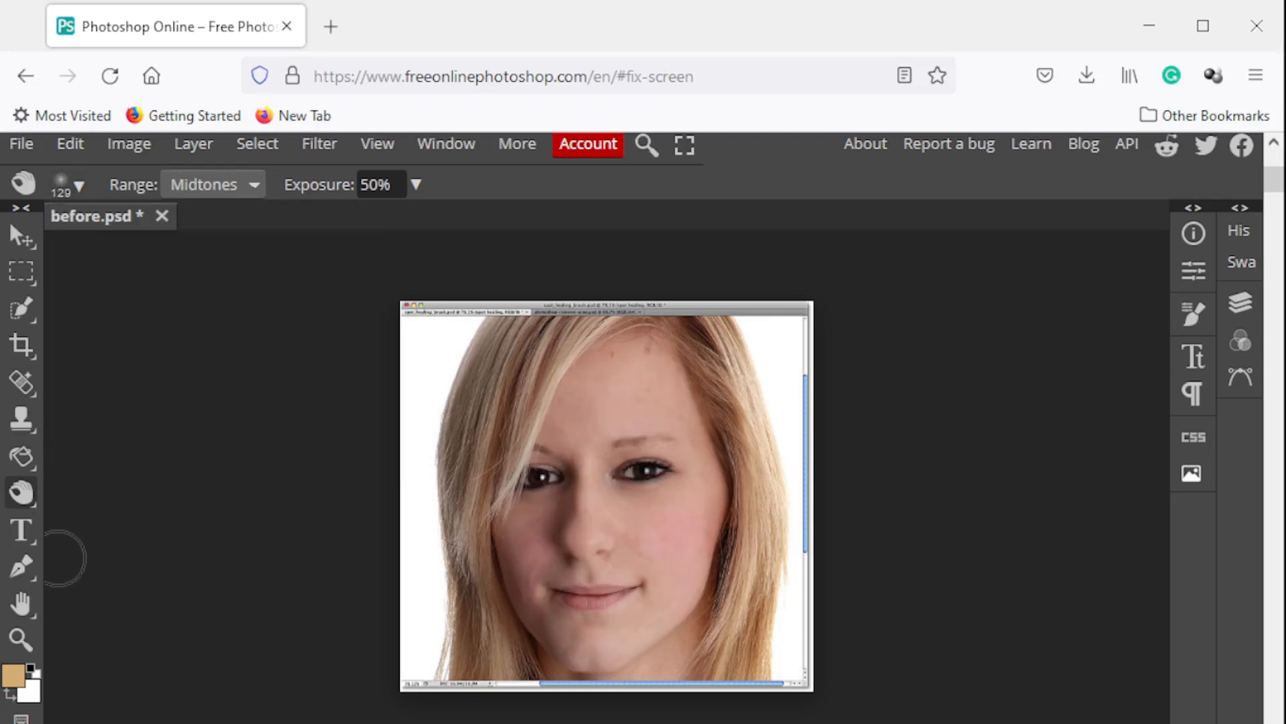
Lighten the face and hair with the Dodge Tool at 207 px, 0% hardness, Midtones and 50% exposure
click(22, 496)
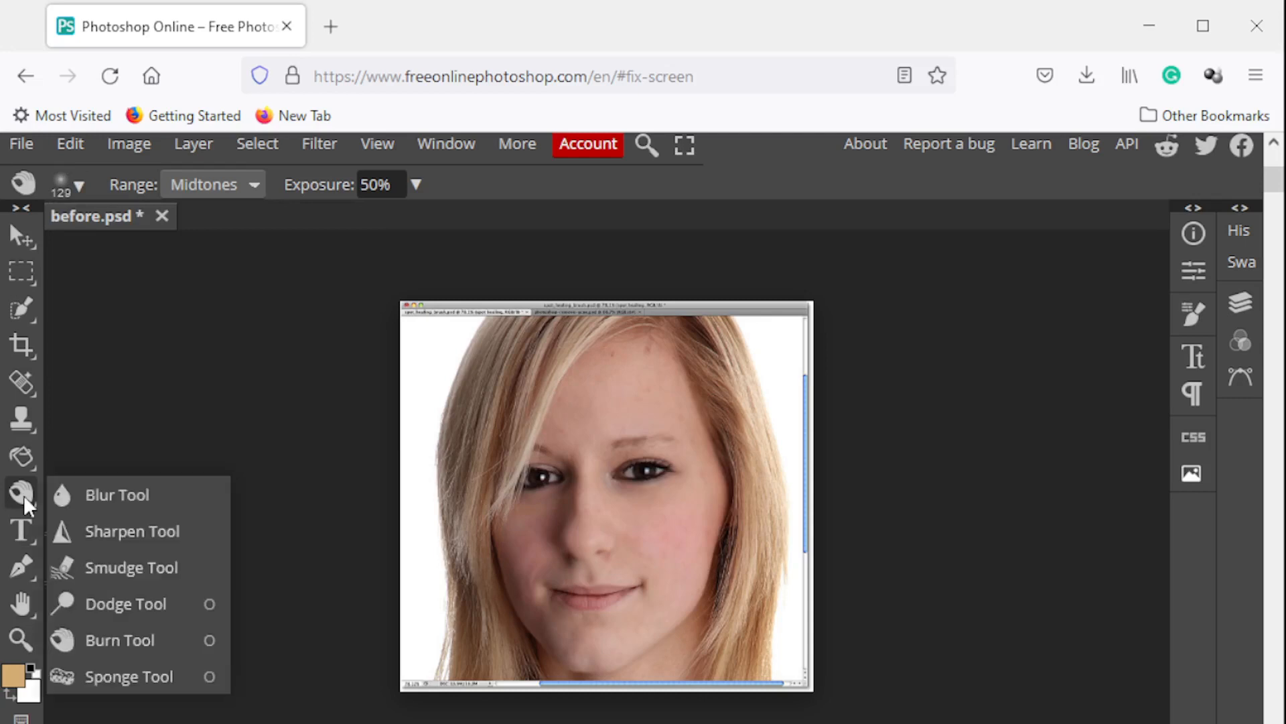
click(171, 606)
click(79, 187)
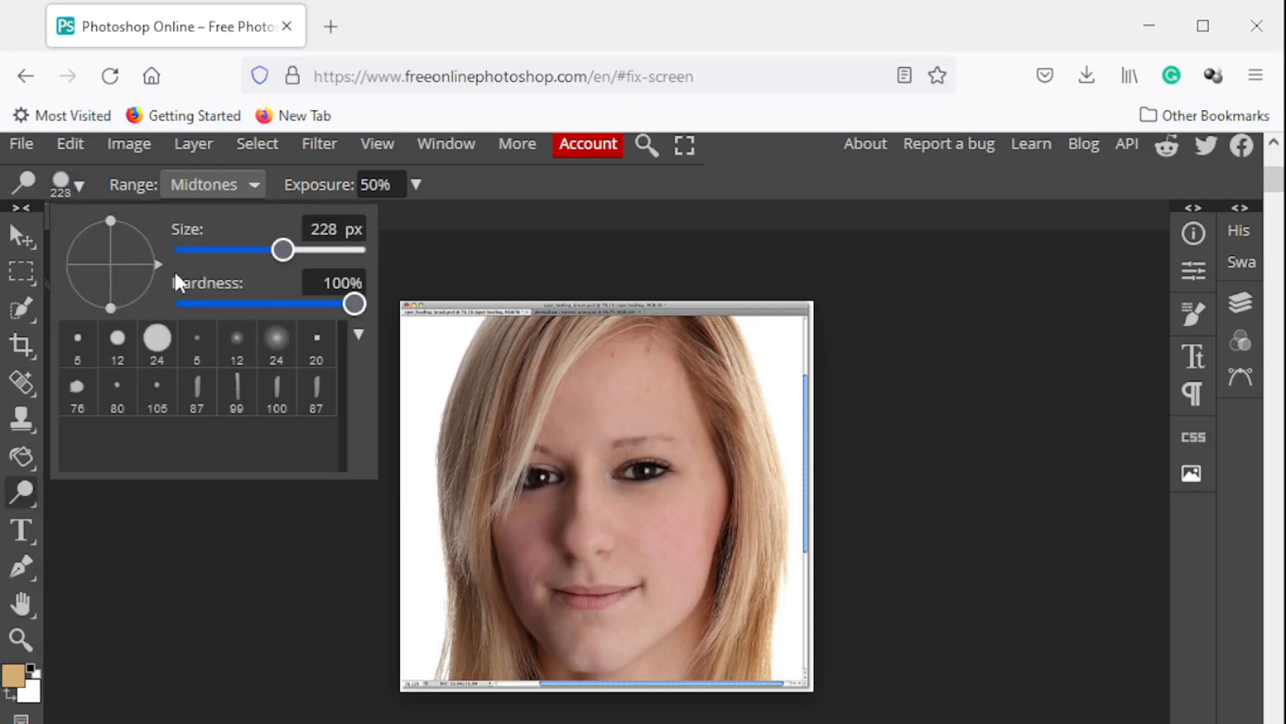
click(181, 303)
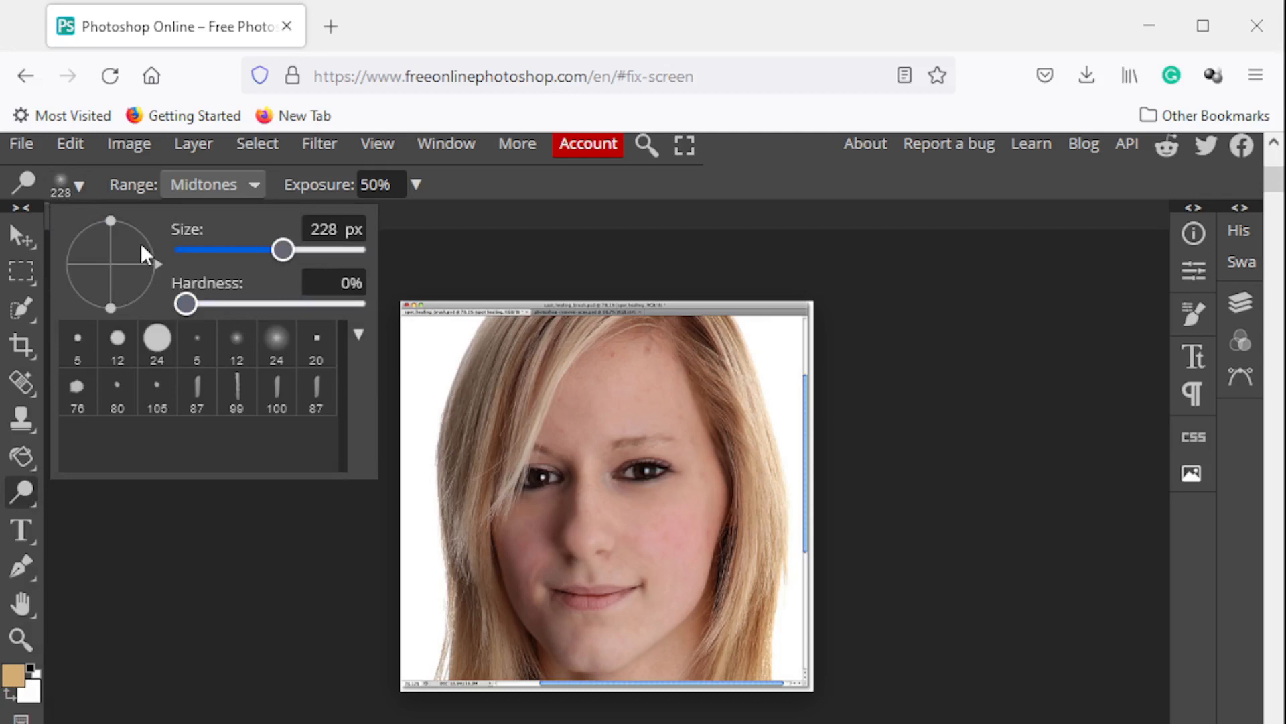
click(265, 251)
click(84, 187)
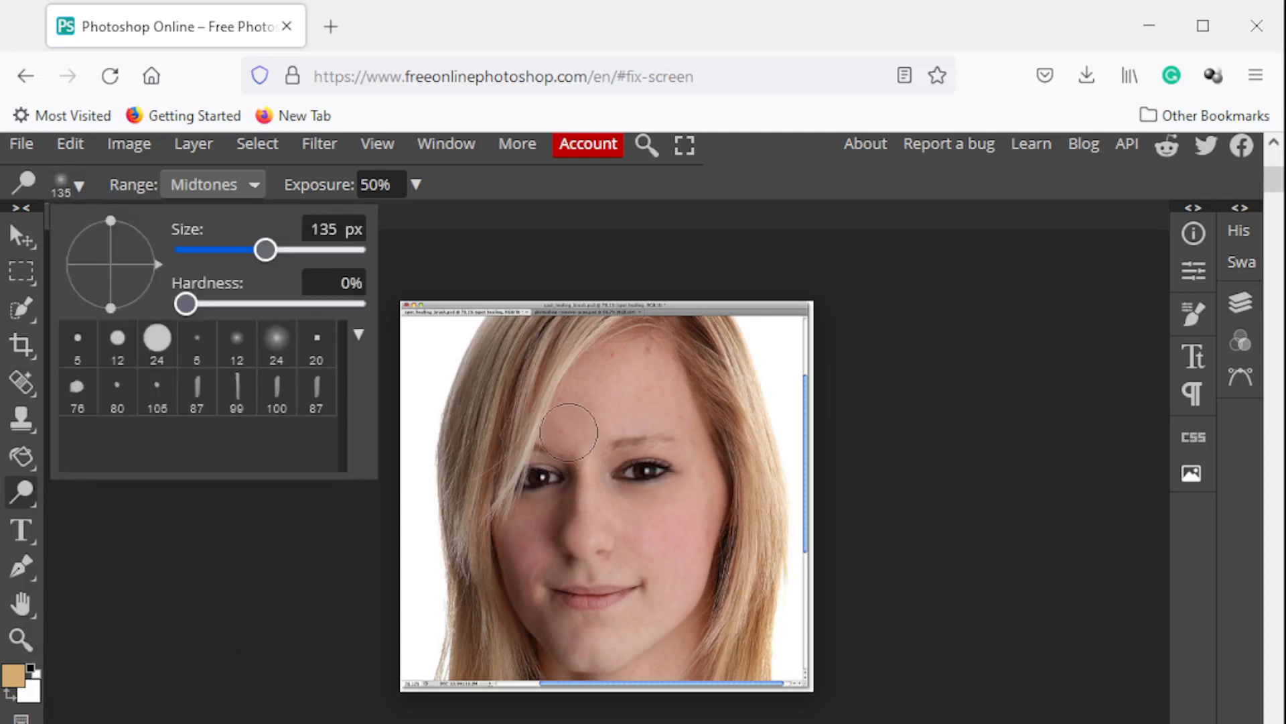
click(280, 252)
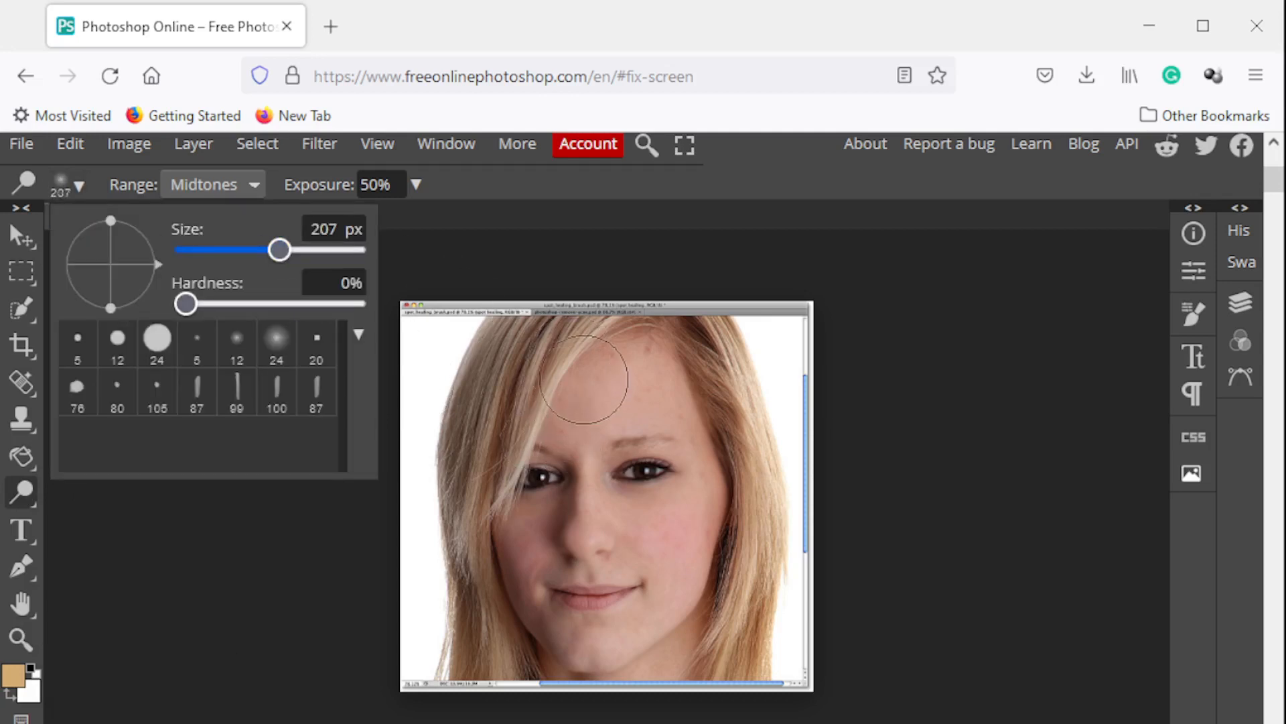
mouse_move(580, 404)
mouse_down()
mouse_move(594, 396)
mouse_move(681, 436)
mouse_move(678, 554)
mouse_move(653, 623)
mouse_move(556, 603)
mouse_move(569, 502)
mouse_move(777, 478)
mouse_up()
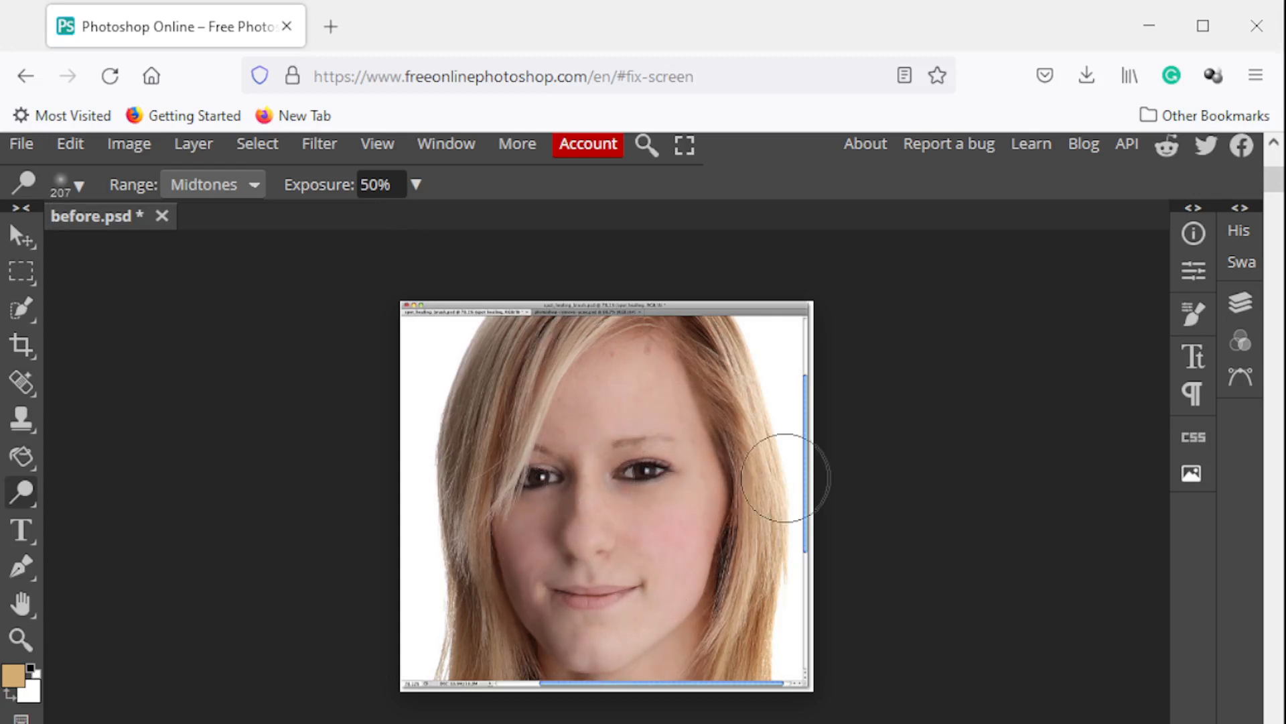
Choose the Sponge Tool and set its brush to 253 px with 8% hardness
right_click(24, 498)
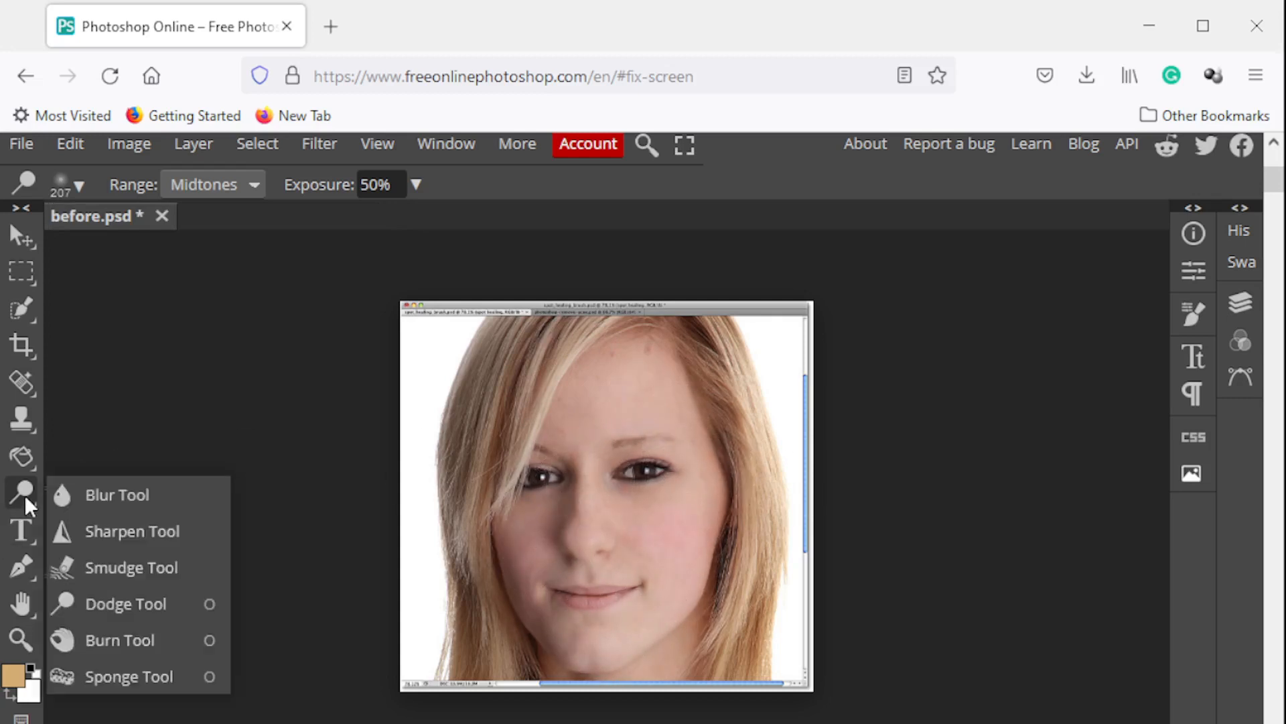
click(119, 674)
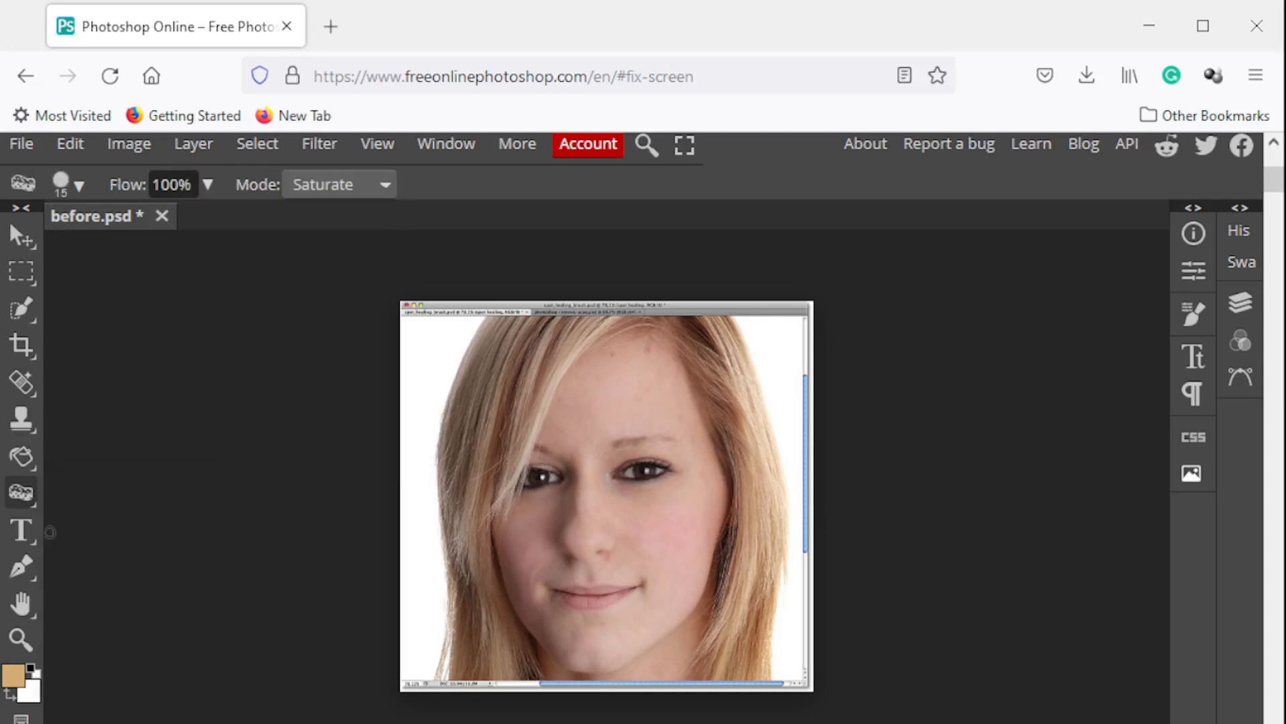
click(79, 185)
drag(244, 252, 254, 250)
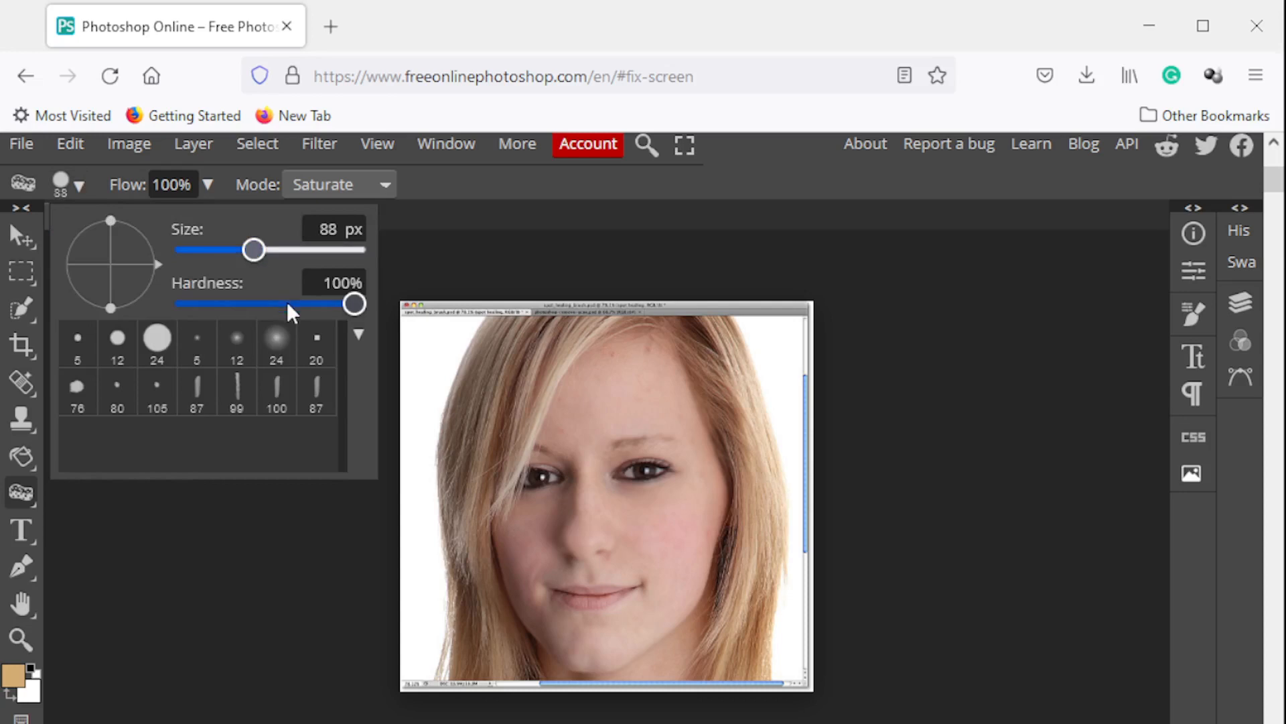
drag(288, 306, 199, 307)
click(286, 248)
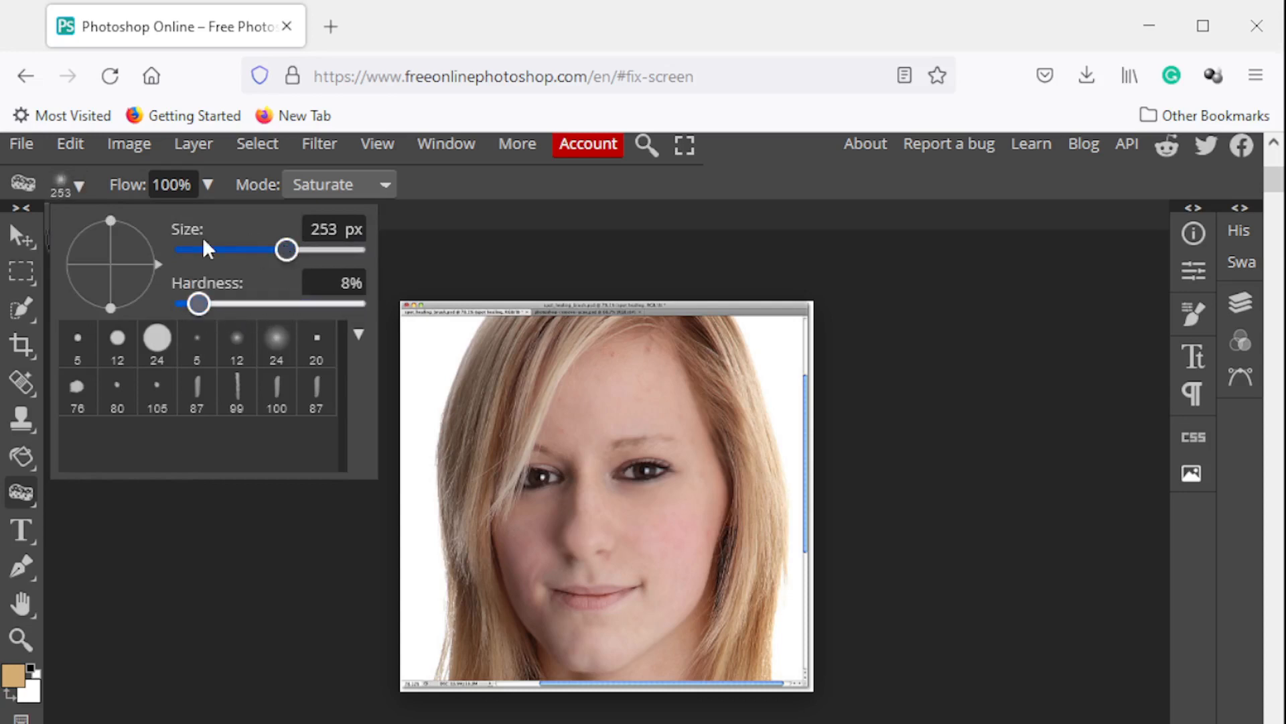
click(104, 181)
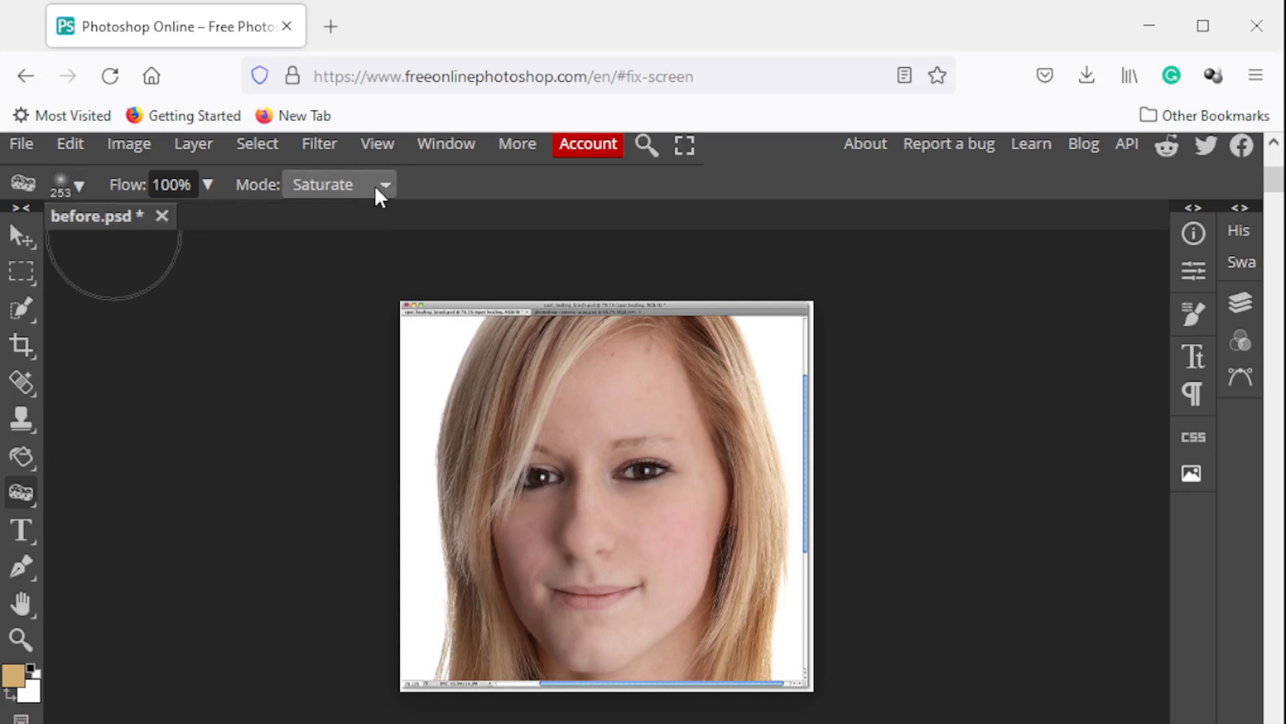
Try the Sponge Tool on the face in Saturate and in Desaturate mode, undoing each stroke
mouse_move(603, 474)
mouse_down()
mouse_move(616, 402)
mouse_move(672, 504)
mouse_move(603, 663)
mouse_move(462, 577)
mouse_move(483, 546)
mouse_up()
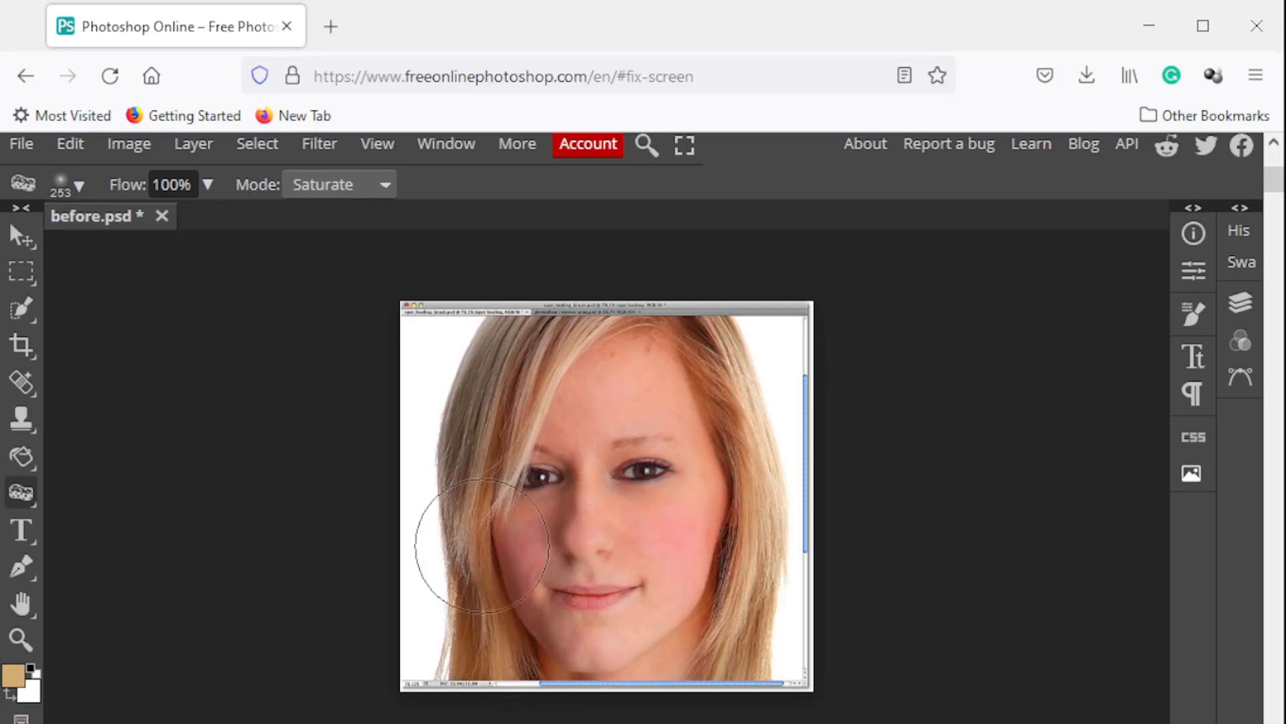
key(ctrl+z)
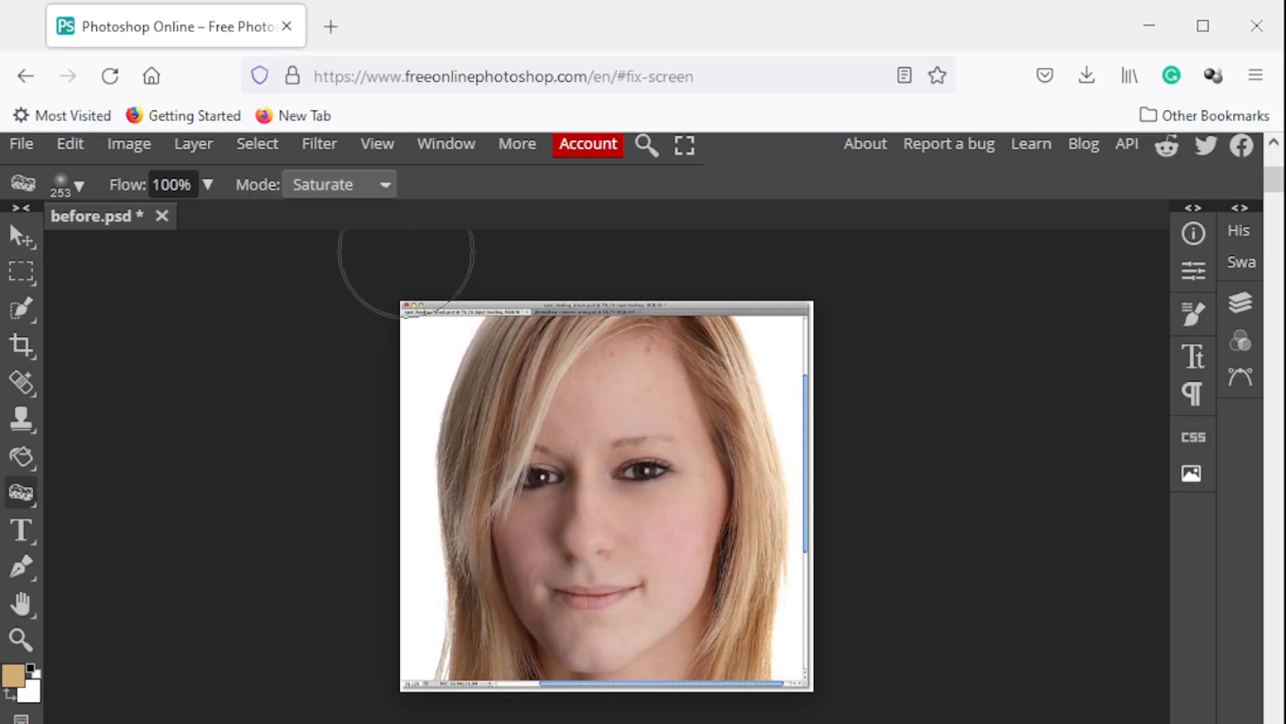
click(364, 228)
mouse_move(533, 355)
mouse_down()
mouse_move(603, 379)
mouse_move(582, 649)
mouse_up()
key(ctrl+z)
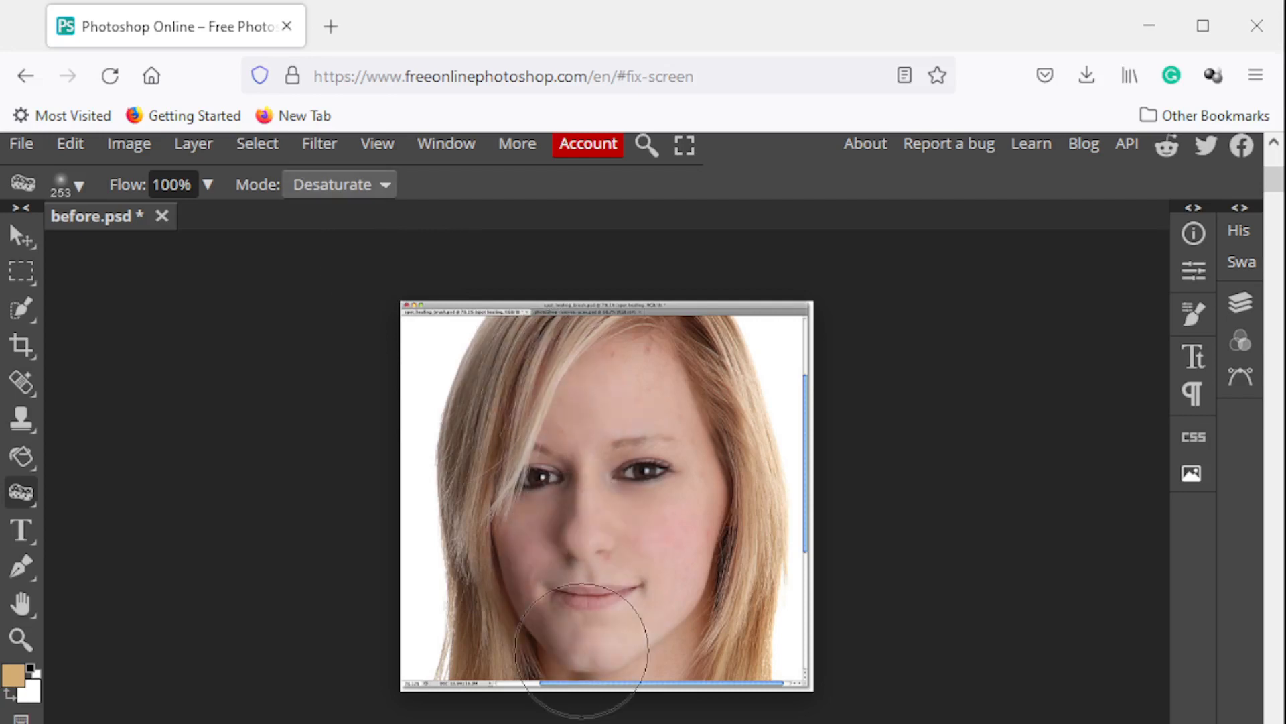
Saturate the face and hair with the Sponge Tool in Saturate mode at 100% flow
click(361, 248)
mouse_move(482, 644)
mouse_down()
mouse_move(497, 372)
mouse_move(537, 334)
mouse_move(601, 347)
mouse_up()
mouse_move(591, 583)
mouse_down()
mouse_move(603, 670)
mouse_move(690, 516)
mouse_move(703, 282)
mouse_move(750, 317)
mouse_up()
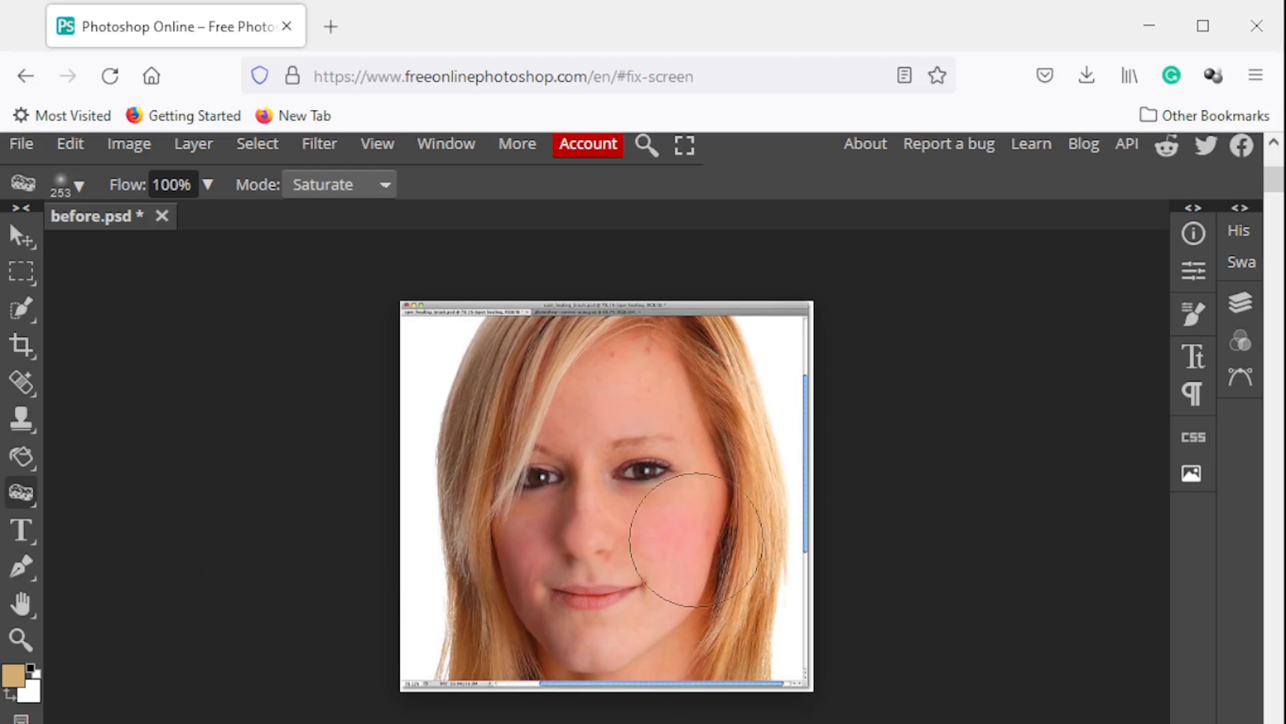
Choose the Color Replacement tool for work on the eyes and set its brush size to 20 px
click(26, 633)
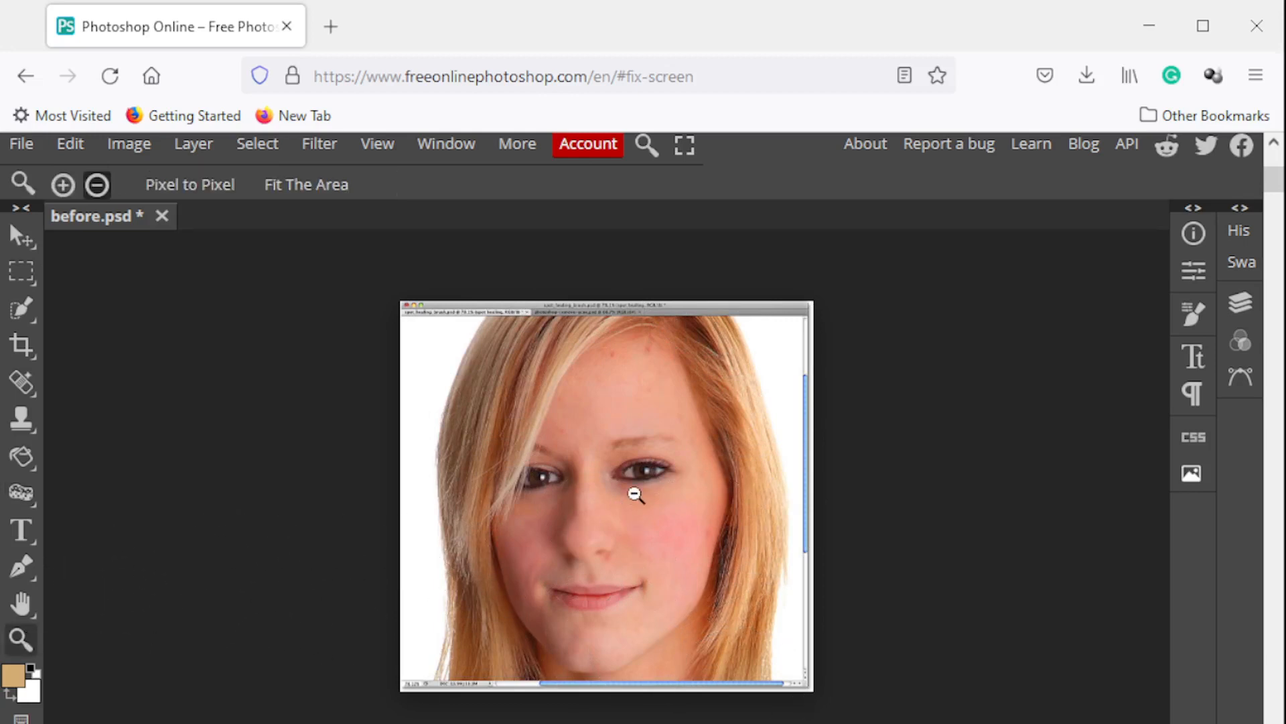
alt+click(647, 492)
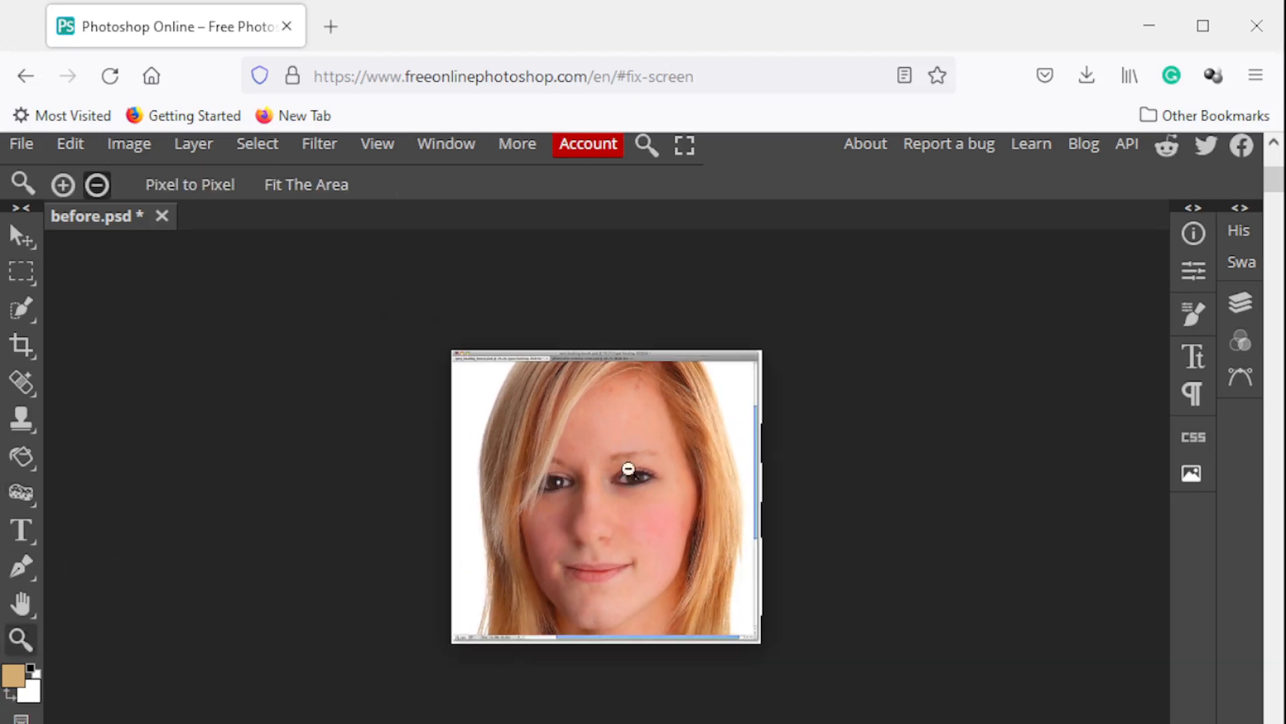
click(63, 185)
click(633, 489)
click(633, 489)
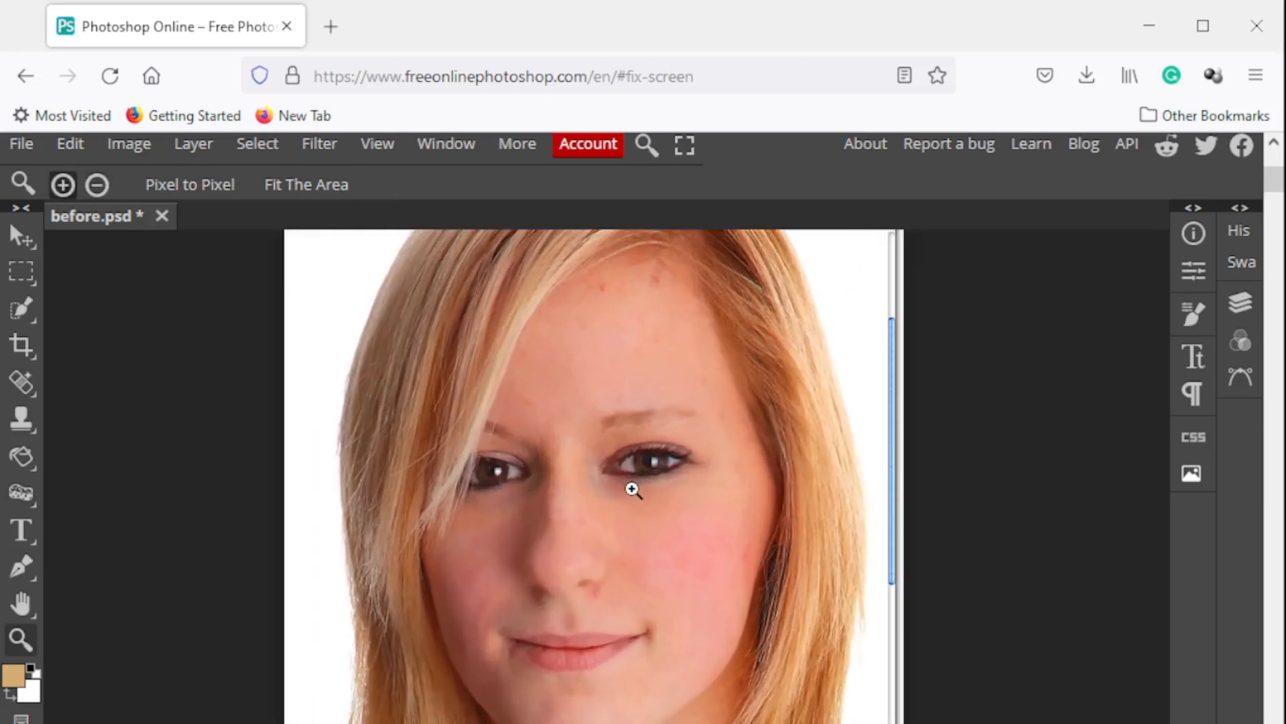
click(632, 489)
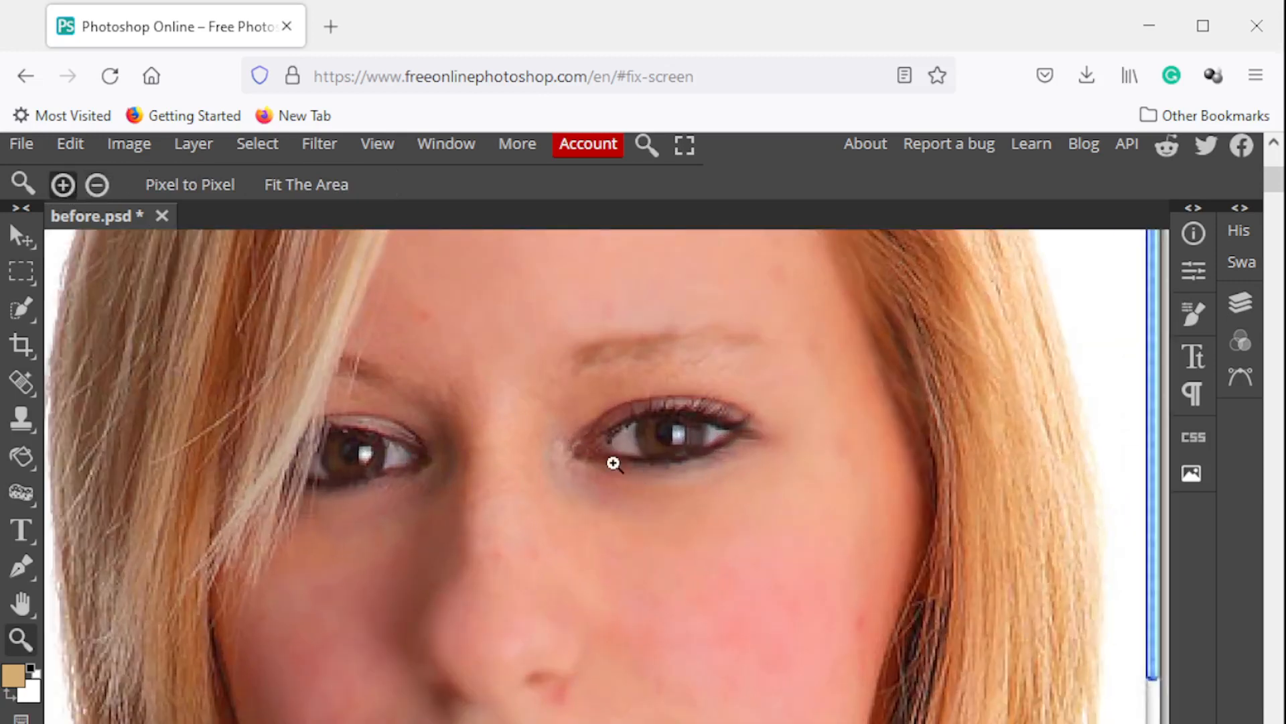
click(27, 423)
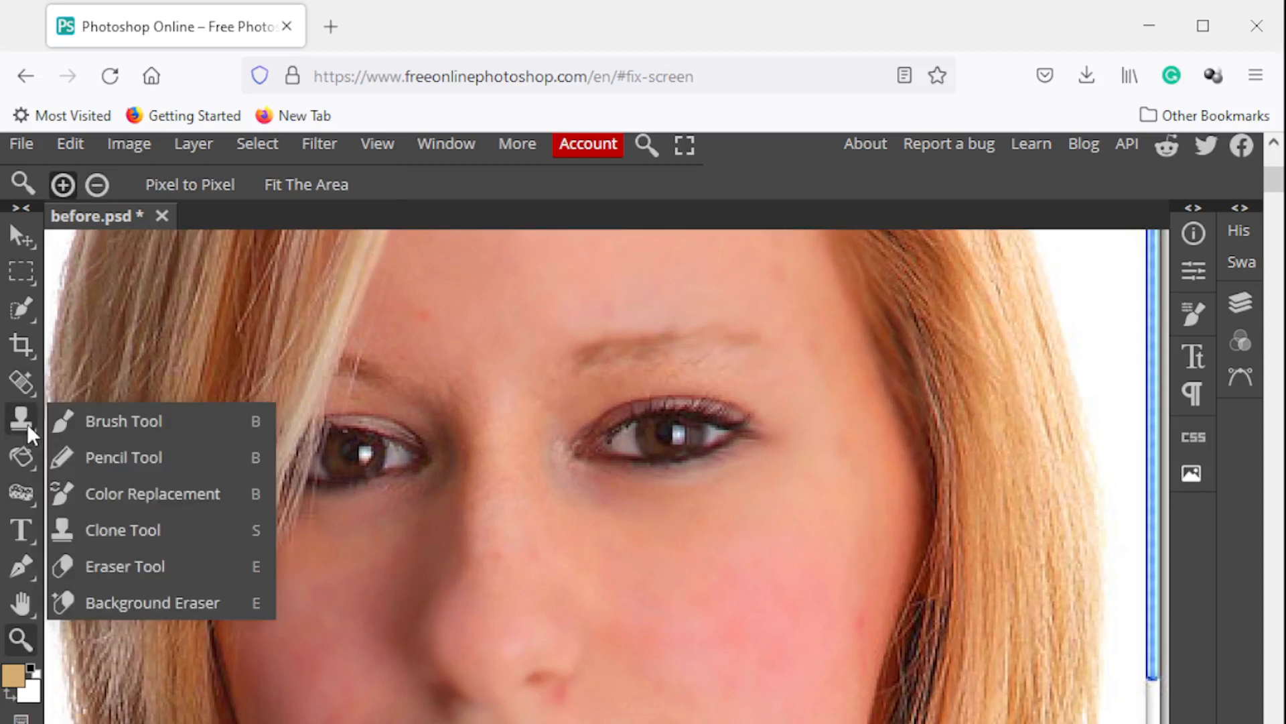
click(106, 493)
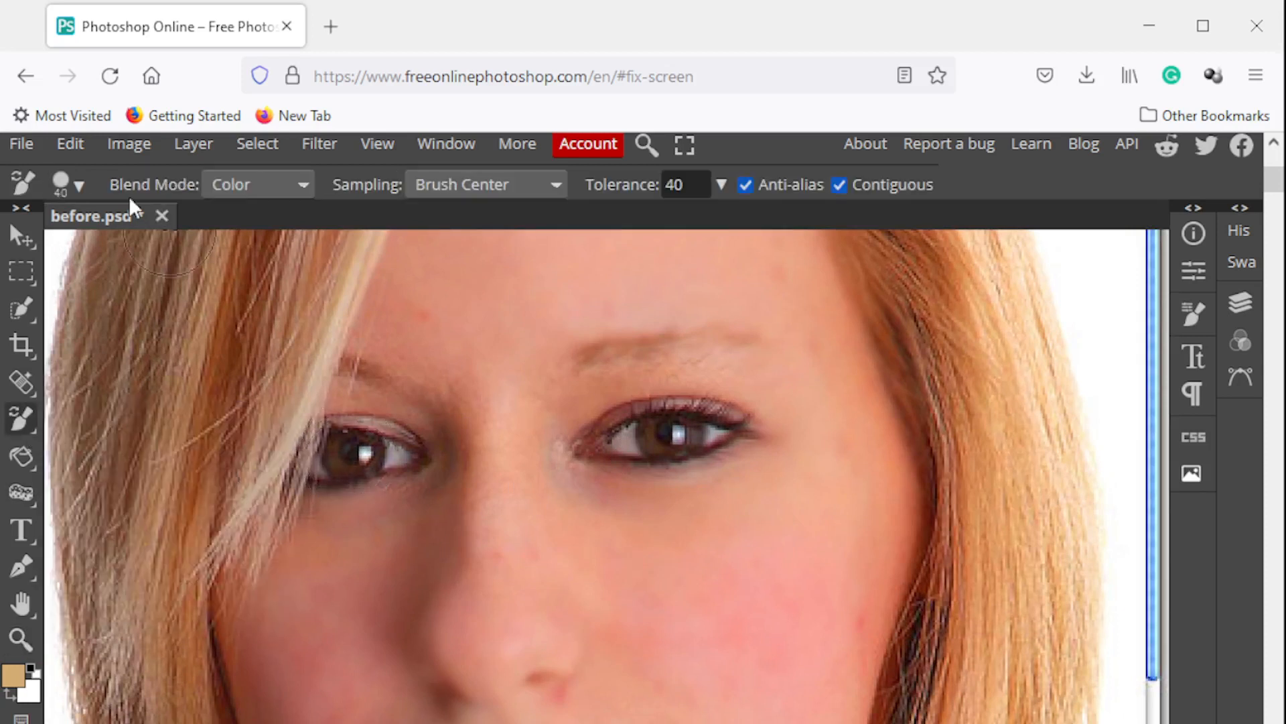
click(78, 179)
click(224, 251)
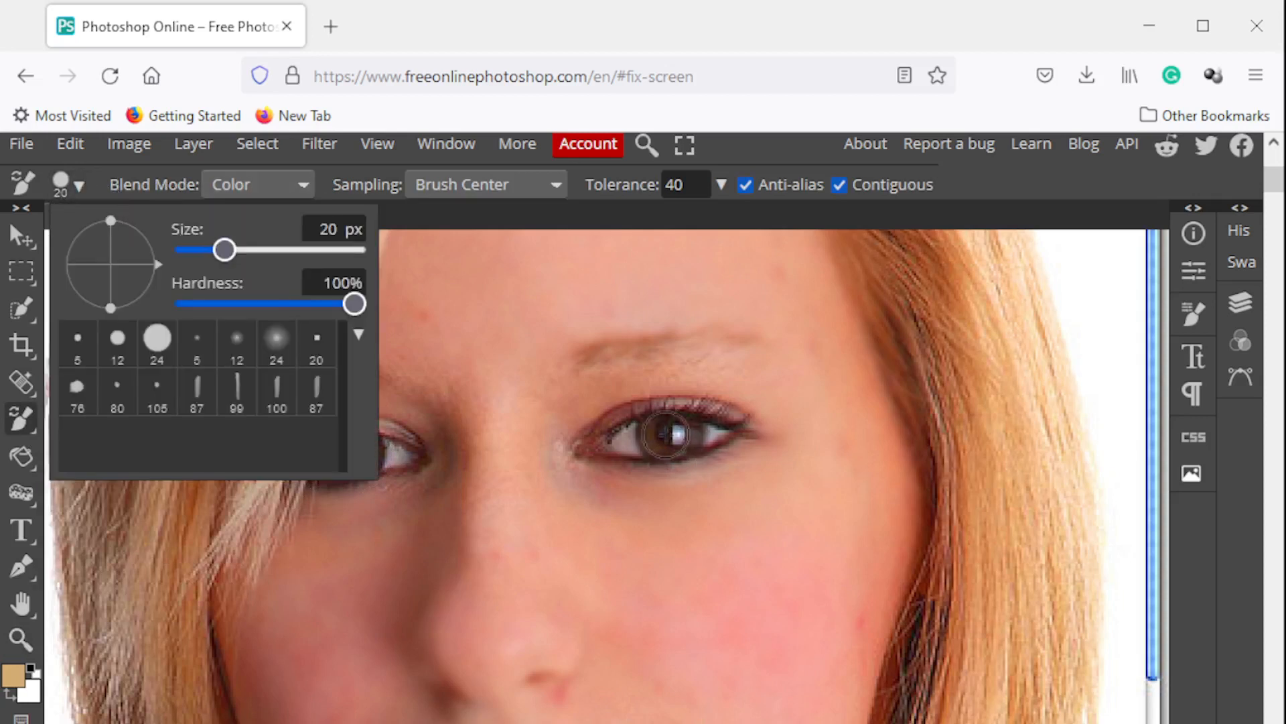
Set the foreground color to blue 222ad8, try recoloring the iris of the uncovered eye, and undo it
click(13, 677)
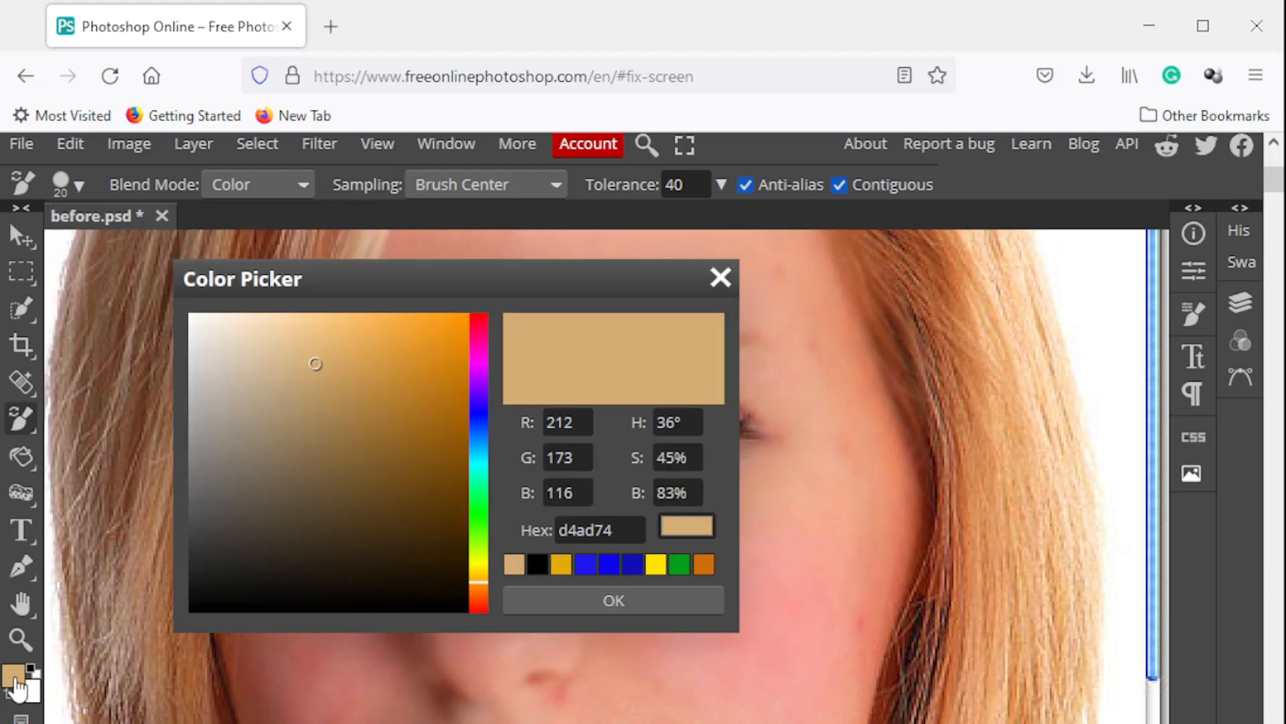
click(478, 414)
click(425, 358)
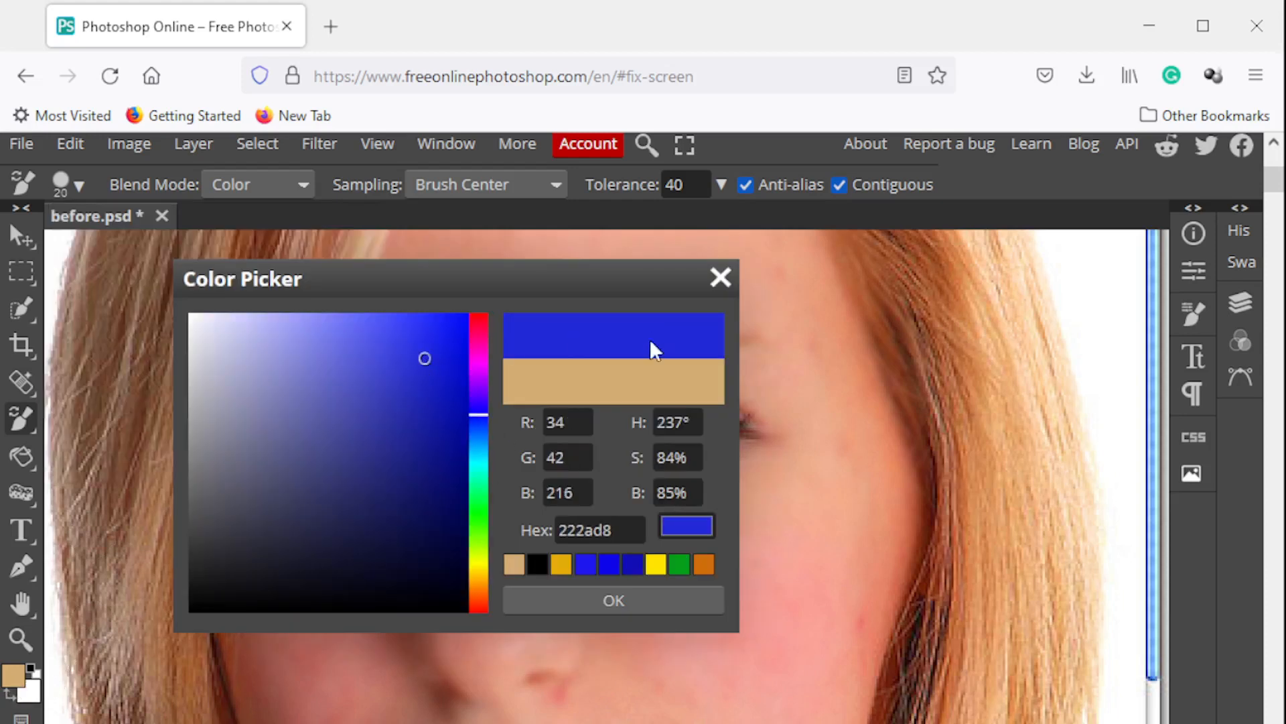
click(582, 607)
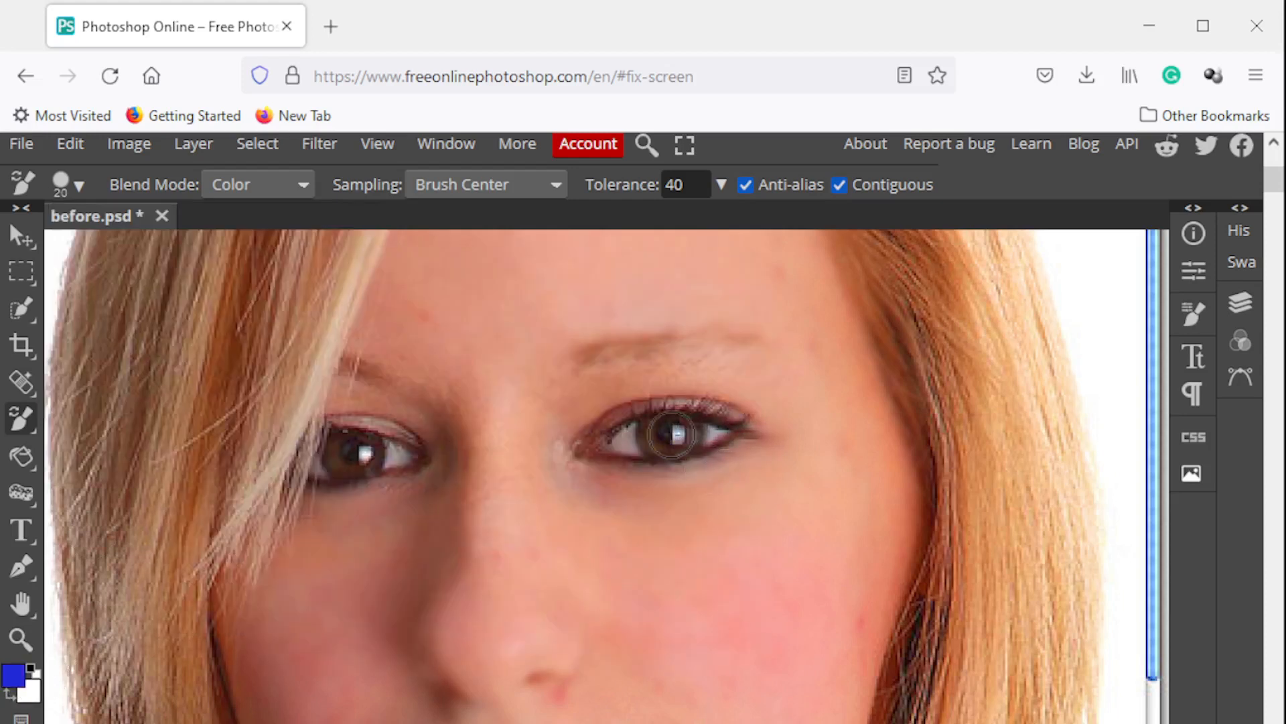
key(ctrl+z)
Set the foreground color to the lighter blue 8d91de
click(15, 678)
click(316, 356)
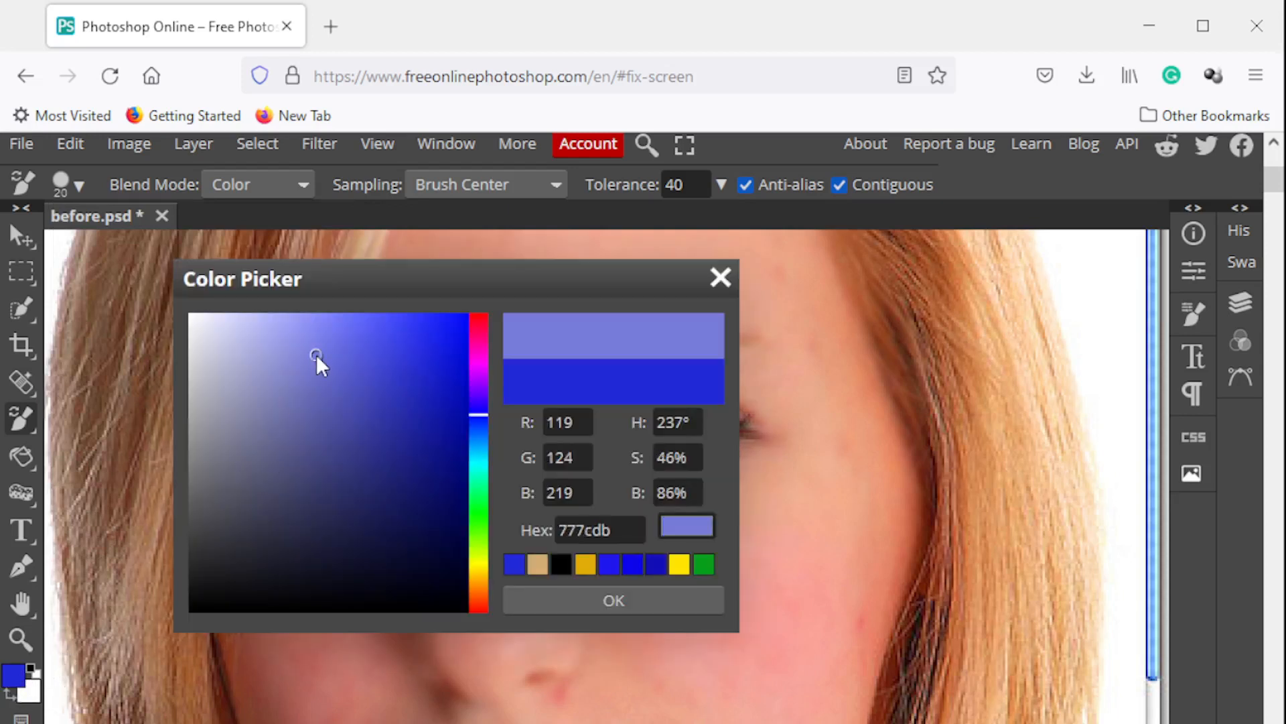
click(311, 354)
mouse_move(311, 354)
mouse_down()
mouse_move(280, 349)
mouse_move(291, 351)
mouse_up()
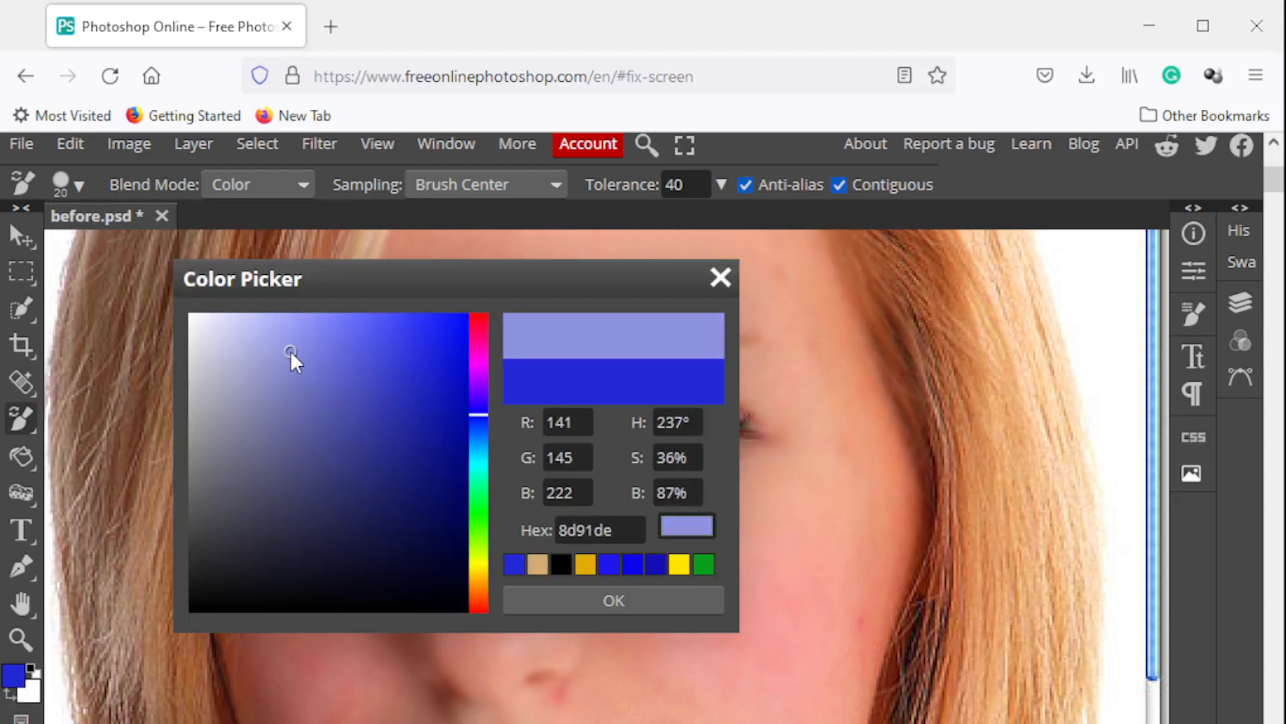
click(540, 598)
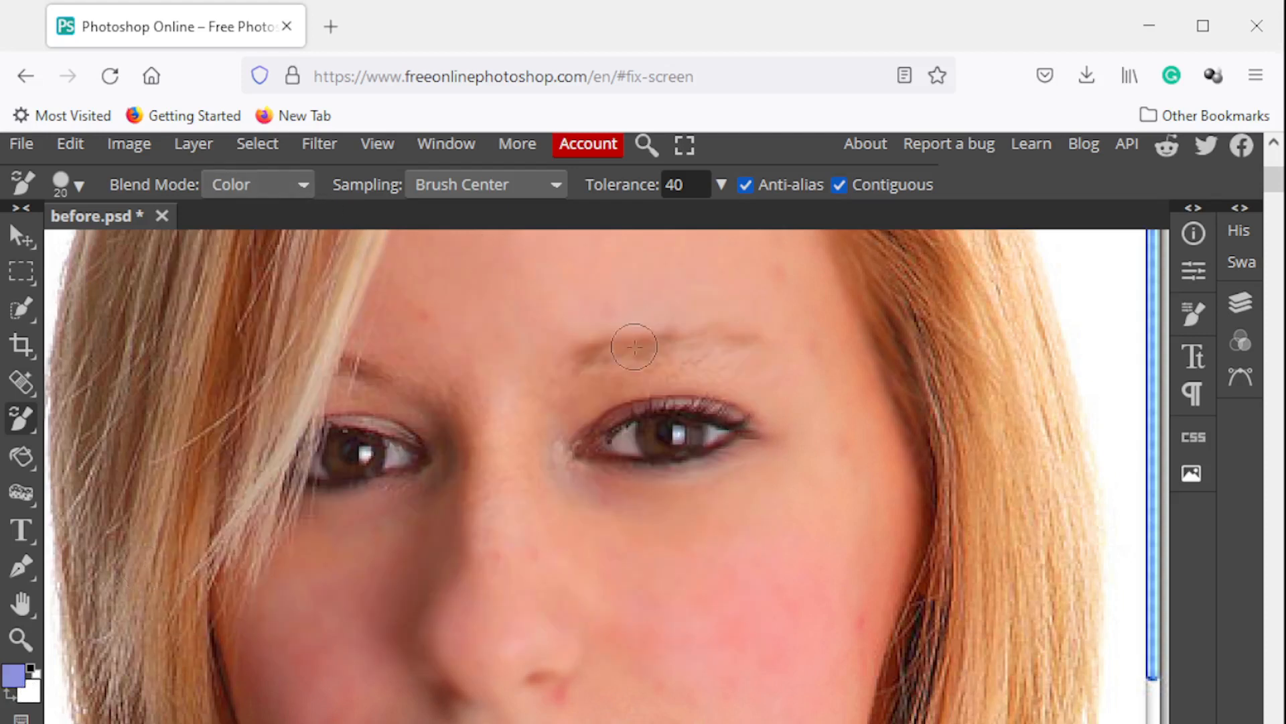
Try recoloring the iris of the uncovered eye, undo it, and set the color replacement brush size to 40 px
click(677, 437)
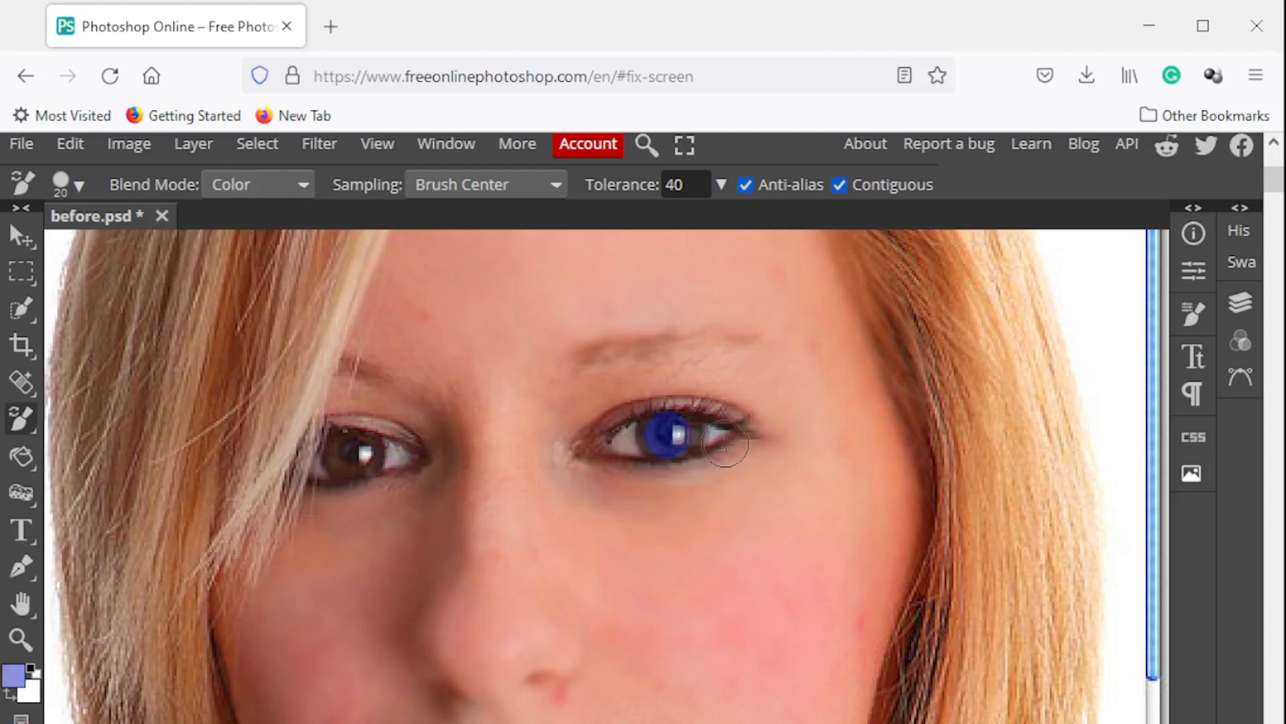
key(ctrl+z)
click(88, 181)
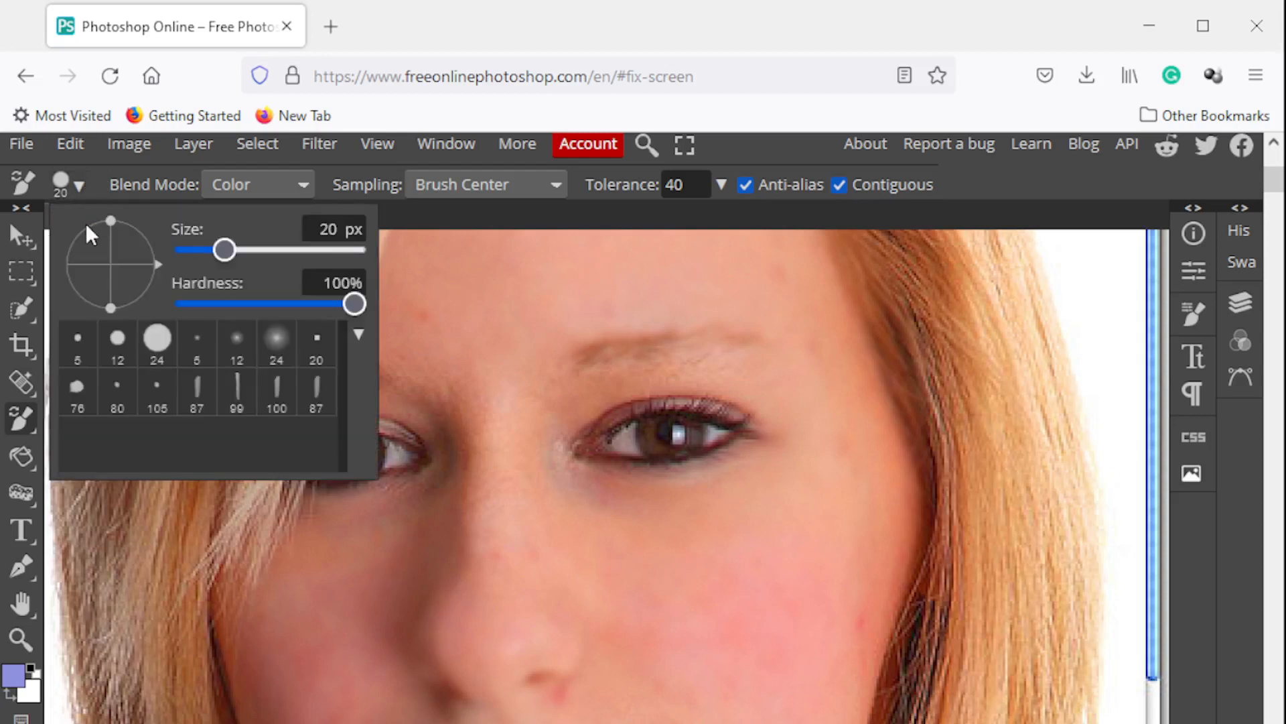
drag(231, 255, 236, 255)
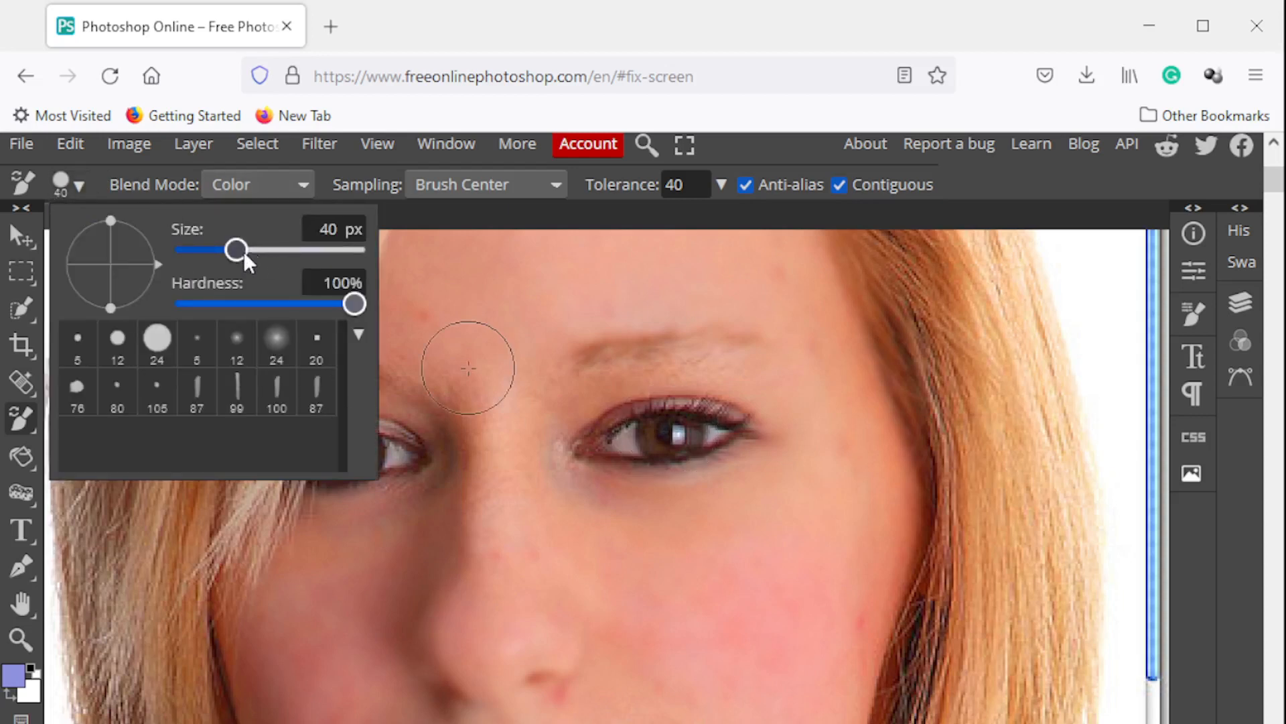
Set the color replacement brush size to 33 px and recolor the iris of the uncovered eye
drag(243, 252, 233, 251)
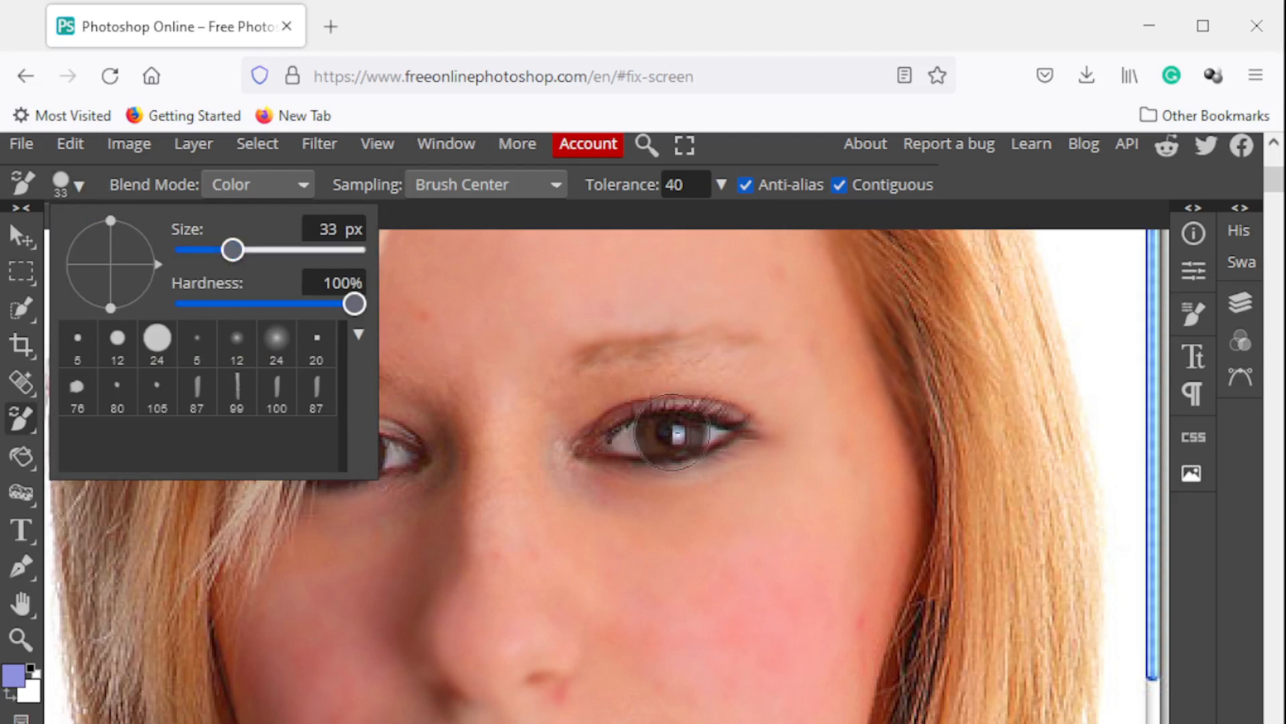
drag(672, 432, 674, 436)
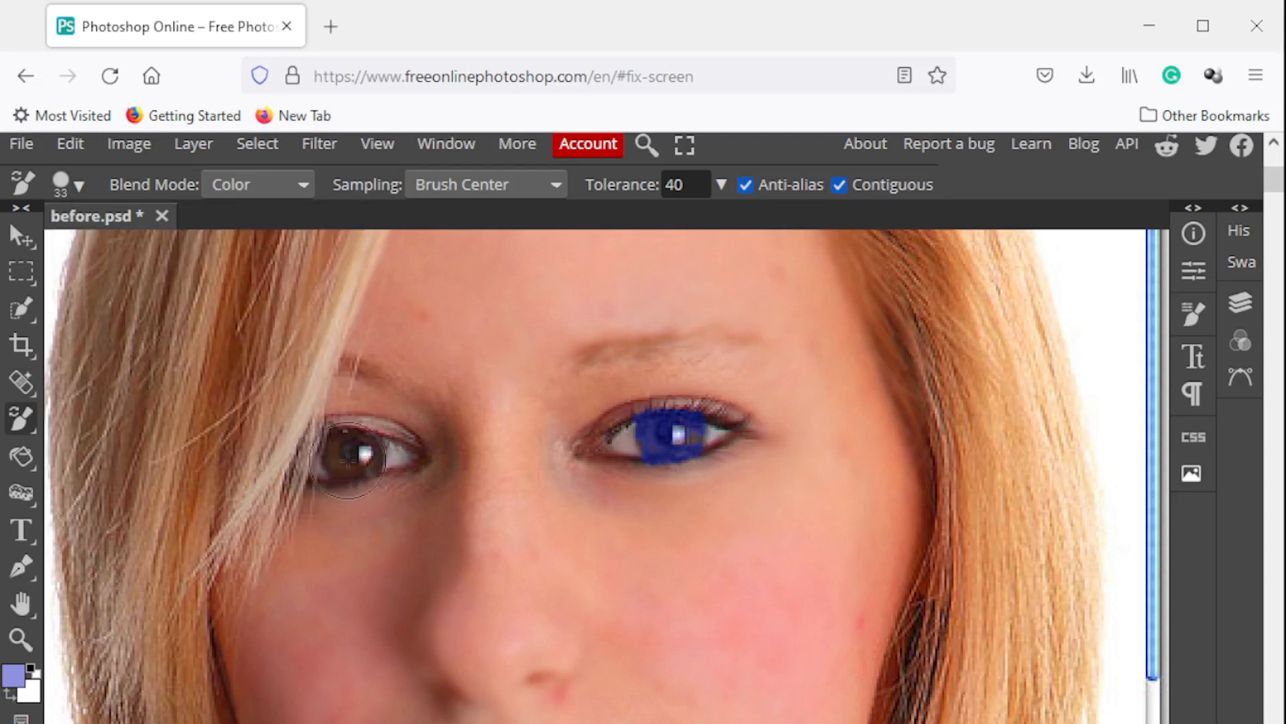
Try recoloring the iris of the eye partly covered by hair, undo it, and recolor it with a 27 px brush
mouse_move(348, 462)
mouse_down()
mouse_move(362, 448)
mouse_move(334, 481)
mouse_up()
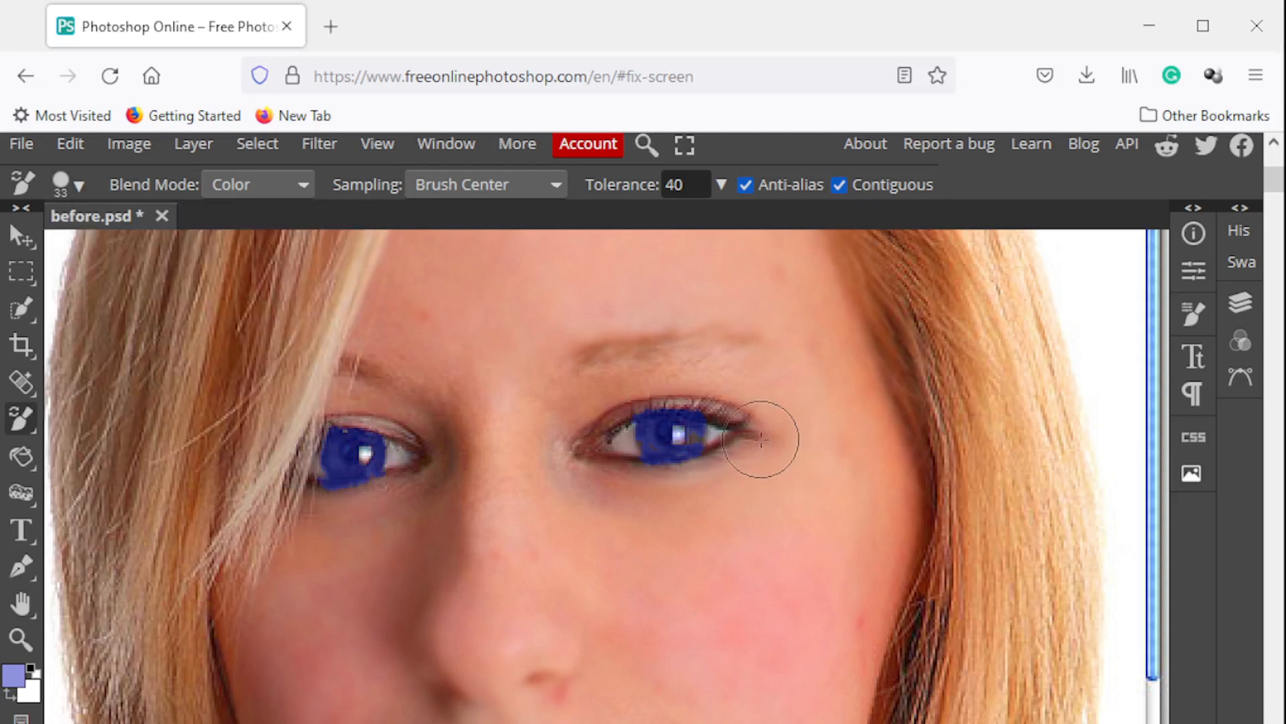
key(ctrl+z)
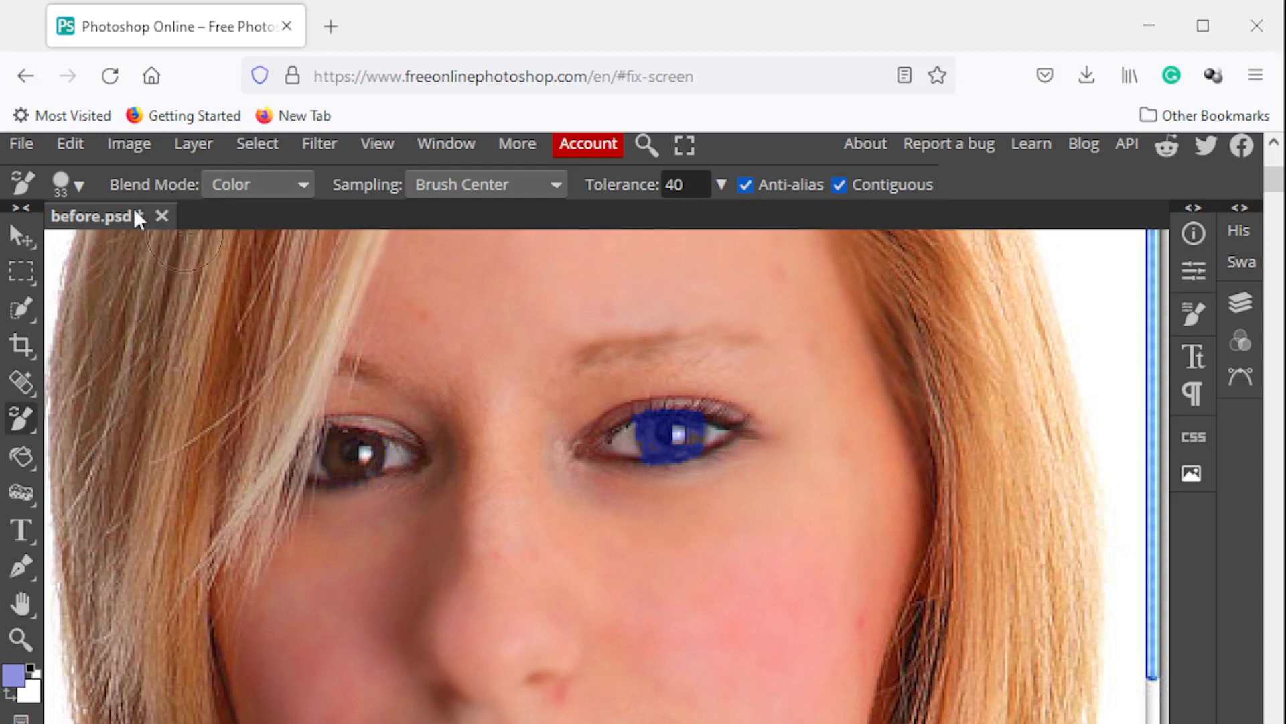
click(79, 186)
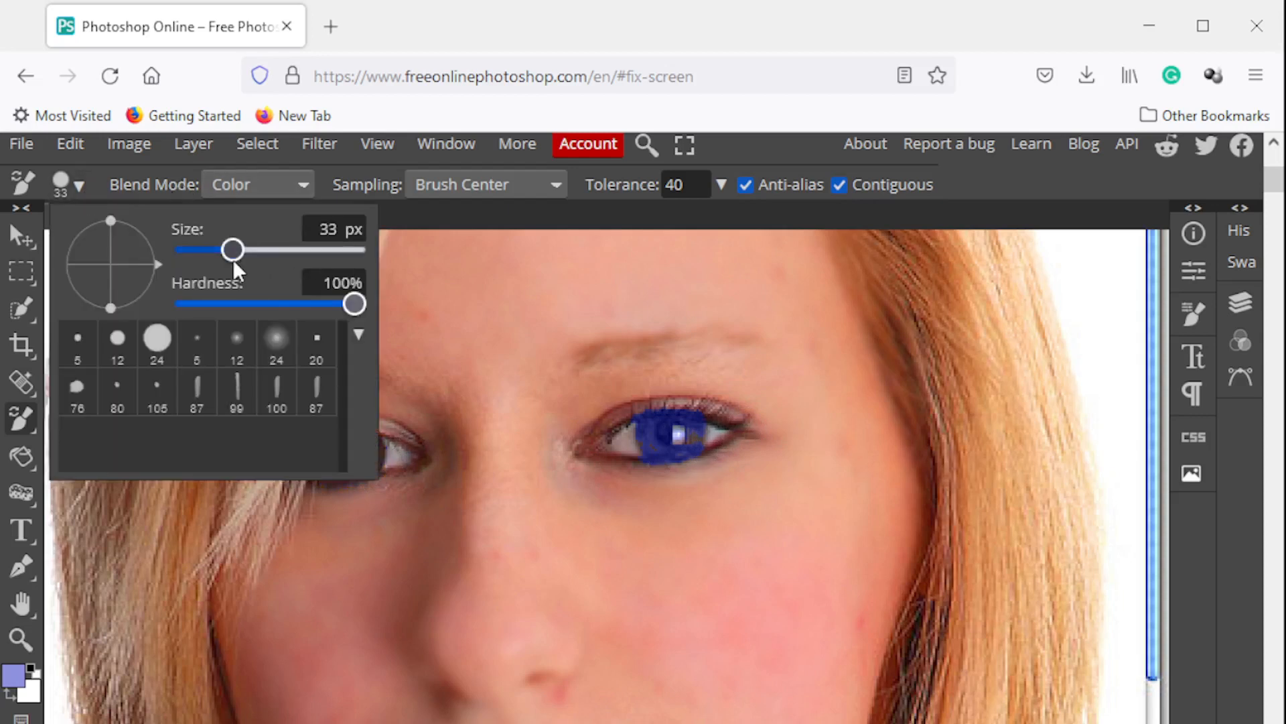
drag(233, 260, 229, 258)
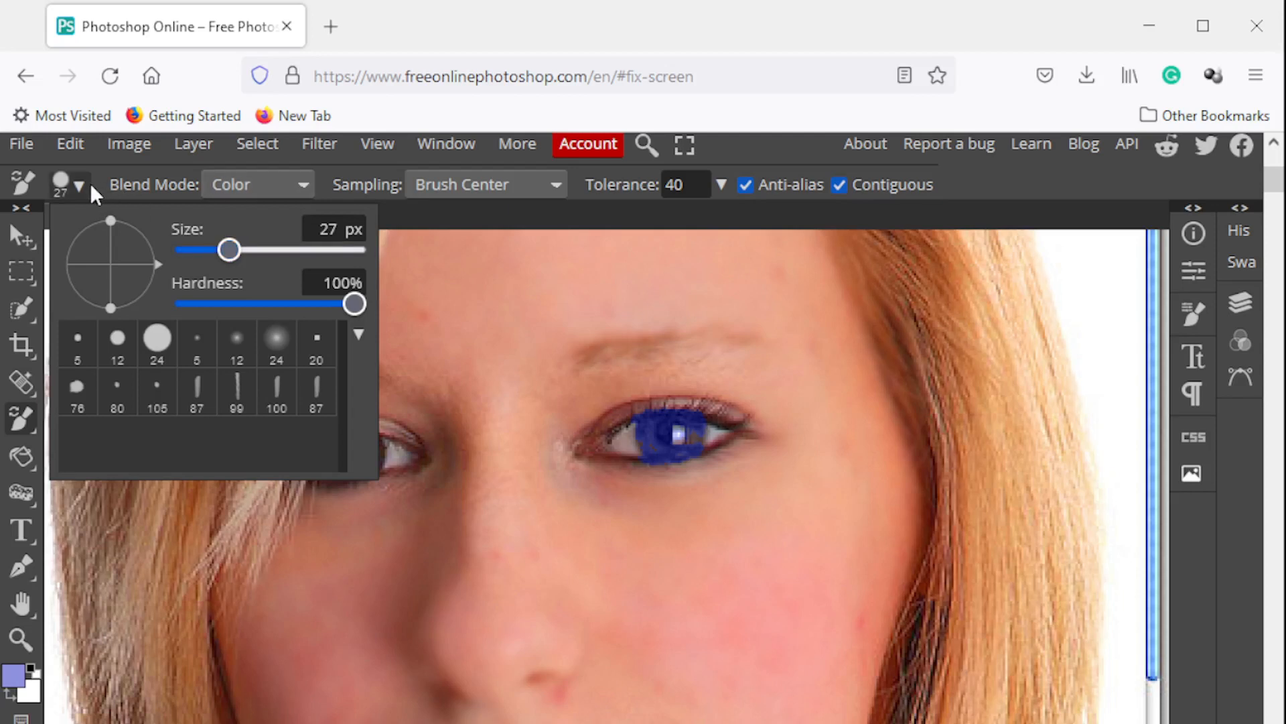
click(1221, 571)
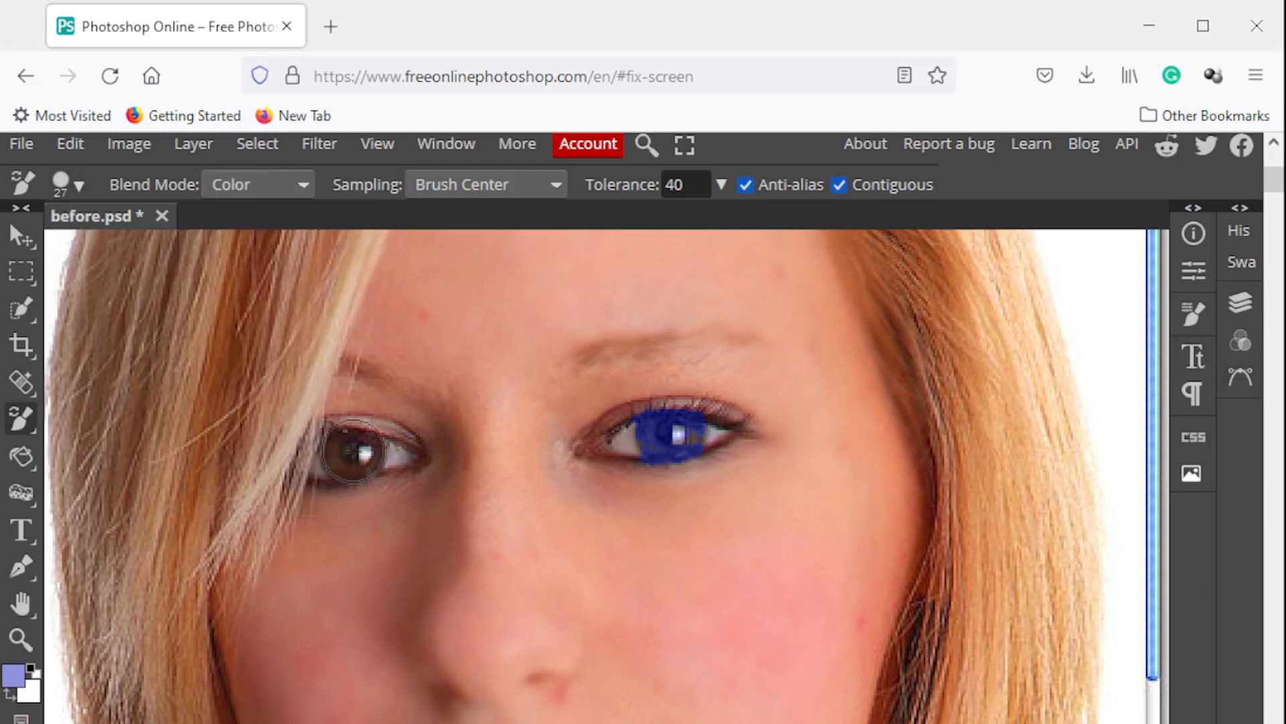
click(23, 639)
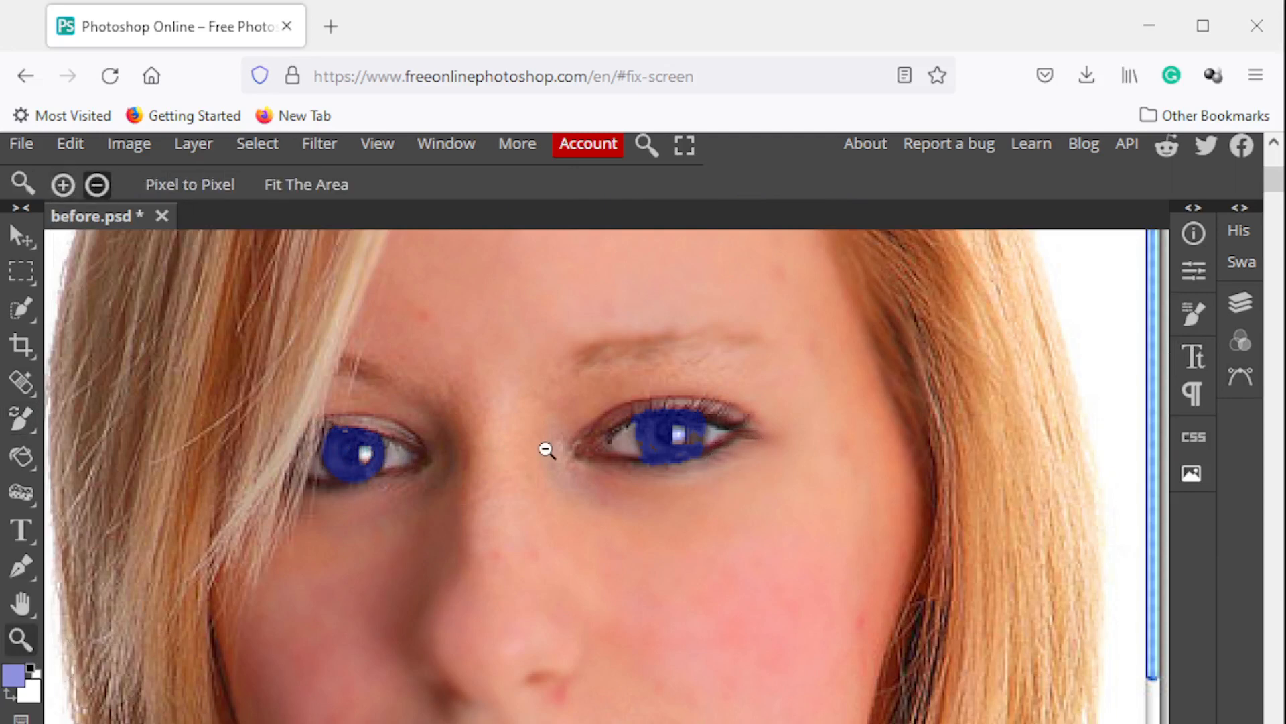
click(546, 449)
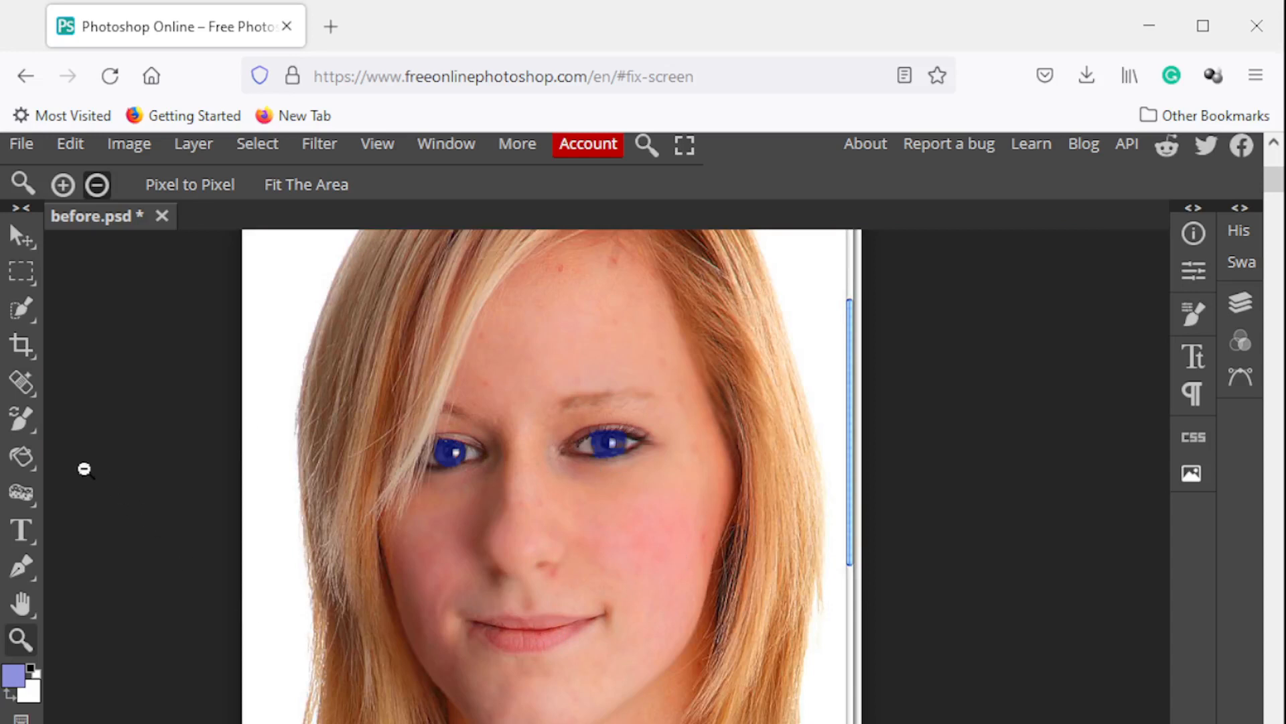
right_click(31, 482)
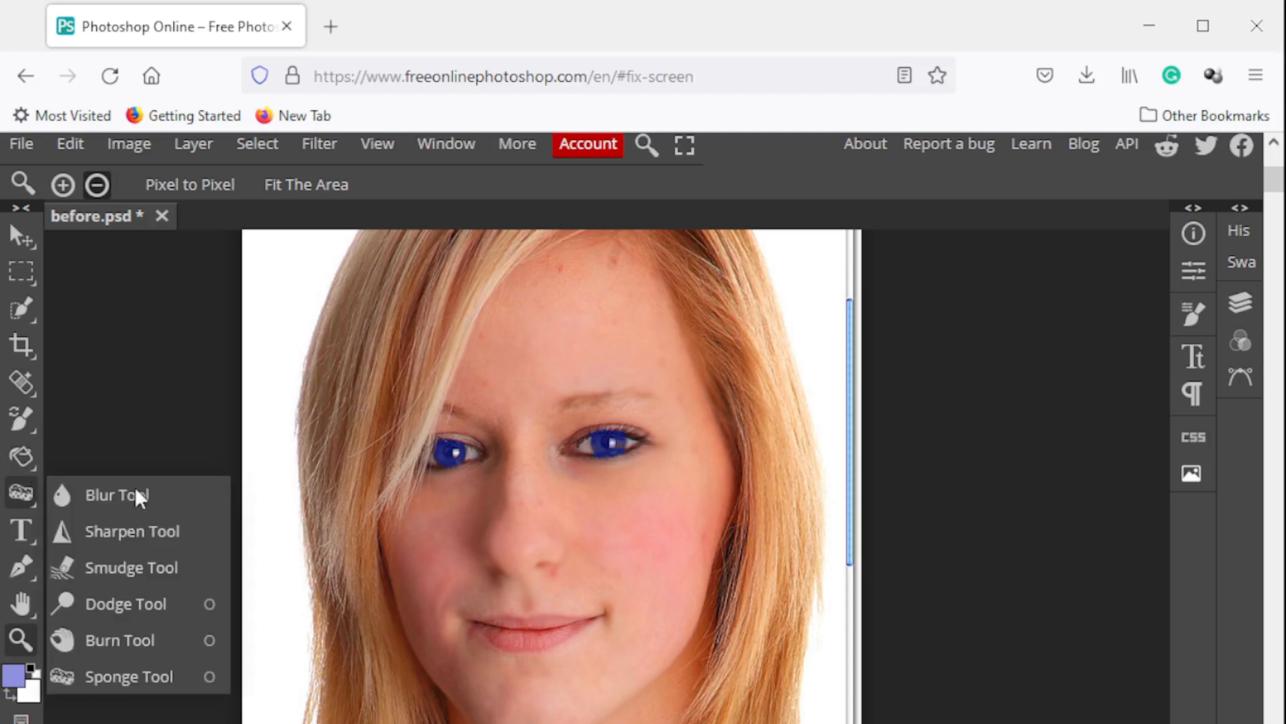
right_click(17, 383)
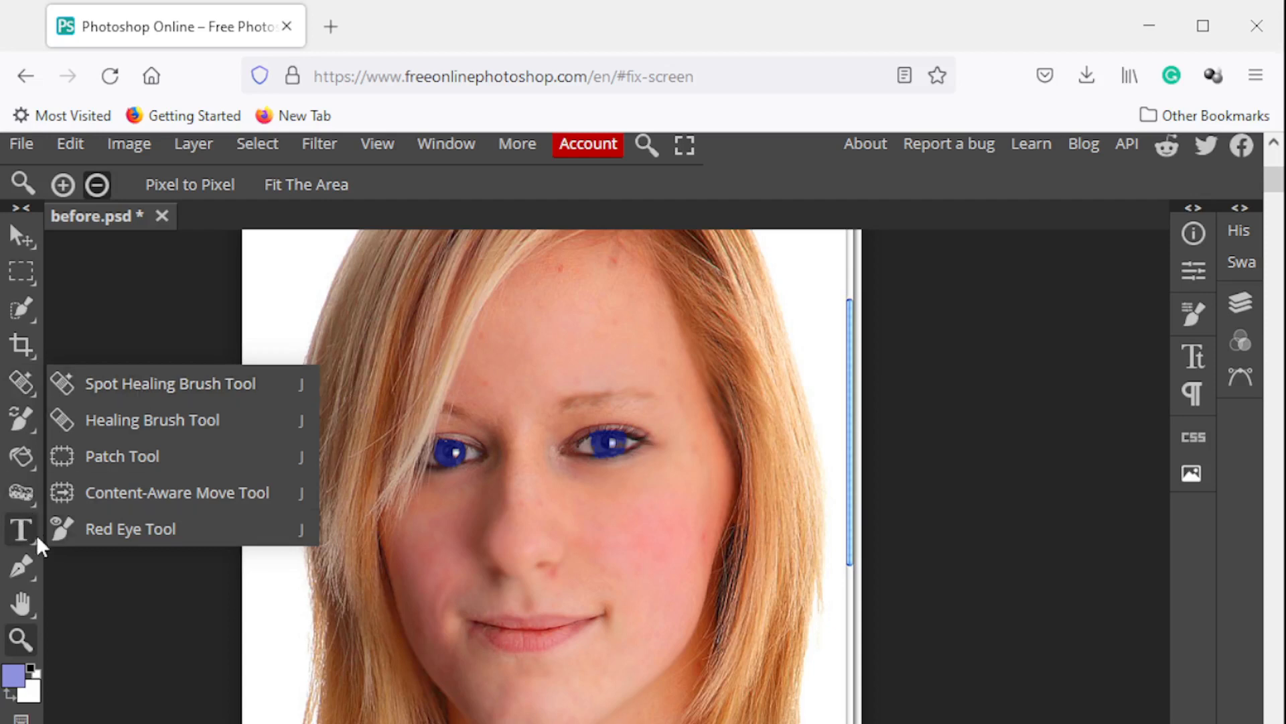
right_click(31, 494)
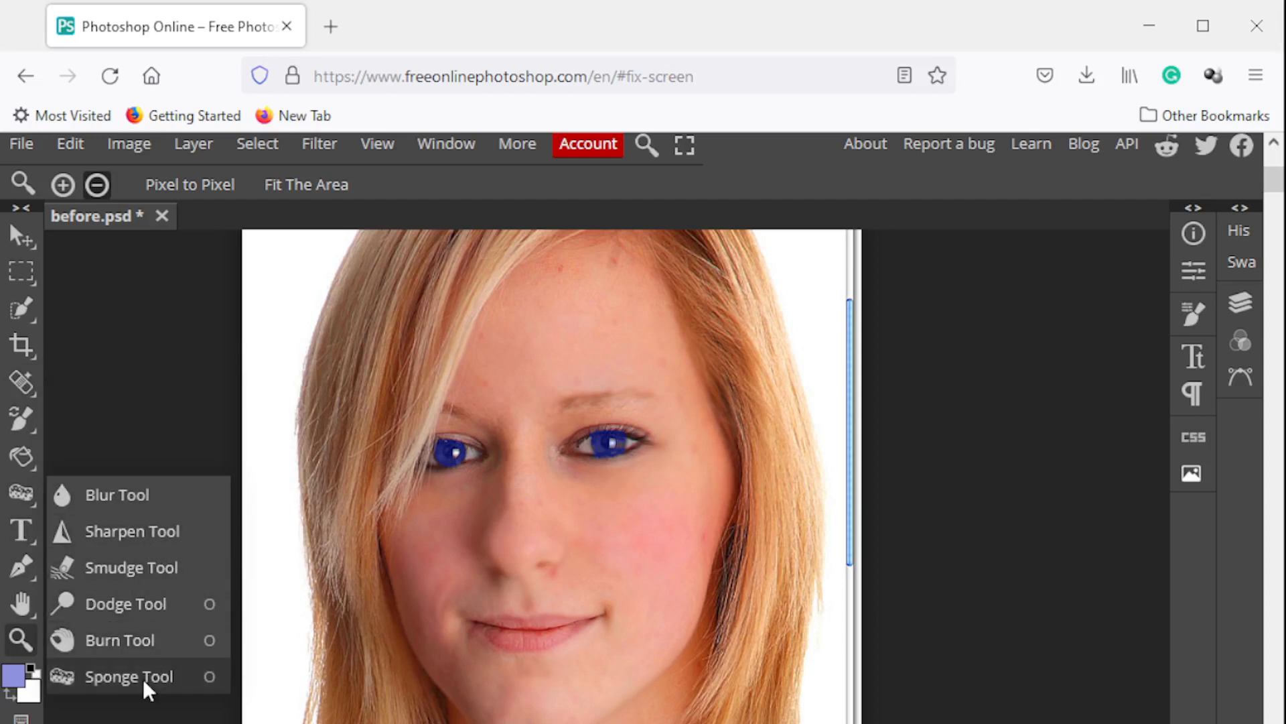
right_click(30, 421)
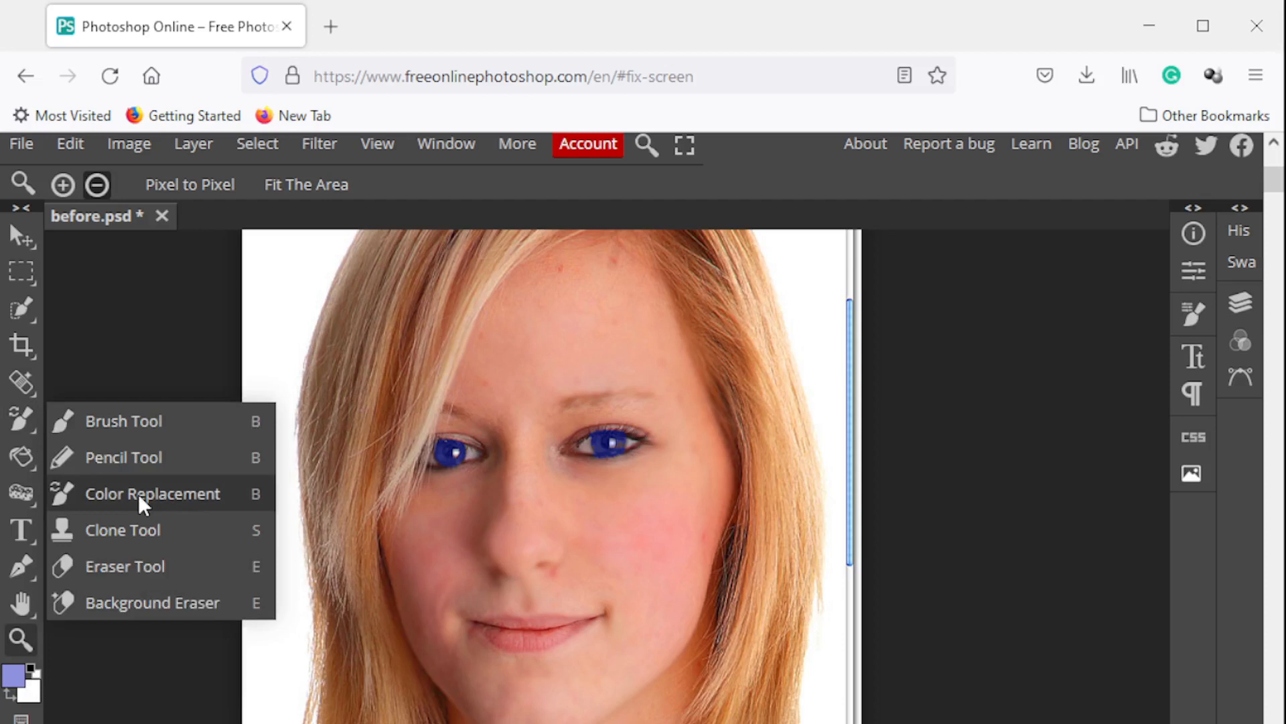